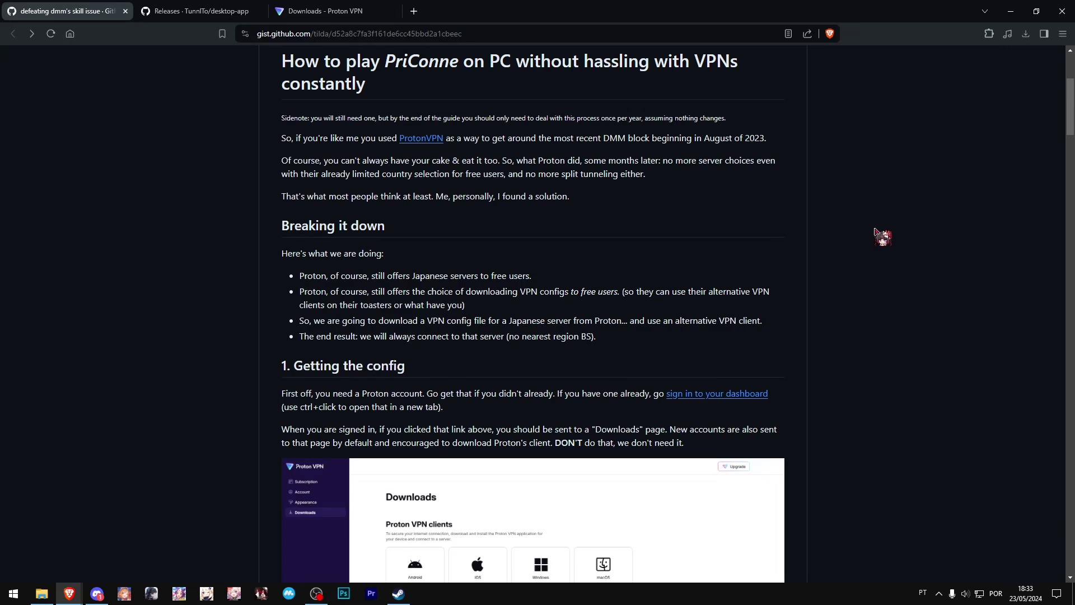
Read the guide's introduction, its breakdown of the approach, and the section on getting the Proton config.
{"action": "scroll", "coordinate": [879, 235], "scroll_direction": "up", "scroll_amount": 4}
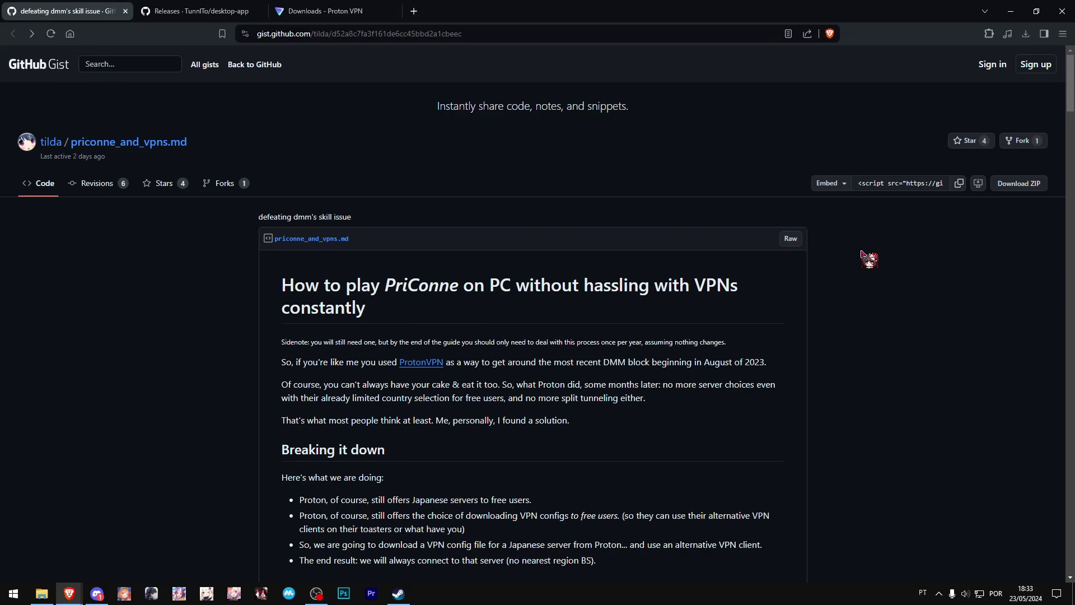
{"action": "scroll", "coordinate": [869, 259], "scroll_direction": "down", "scroll_amount": 1}
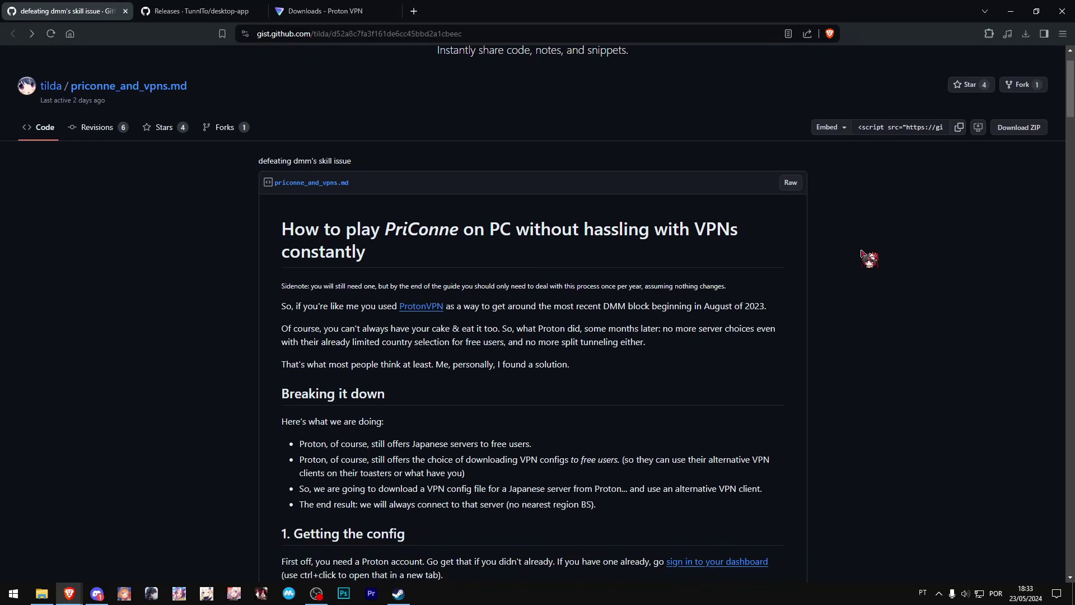
{"action": "scroll", "coordinate": [868, 259], "scroll_direction": "down", "scroll_amount": 1}
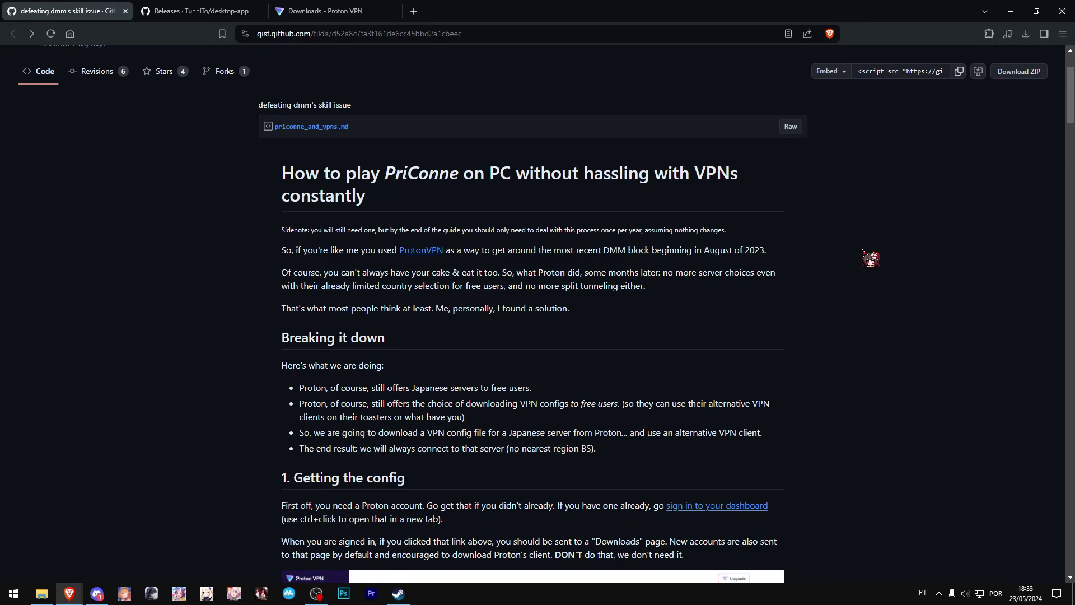
{"action": "scroll", "coordinate": [868, 260], "scroll_direction": "down", "scroll_amount": 10}
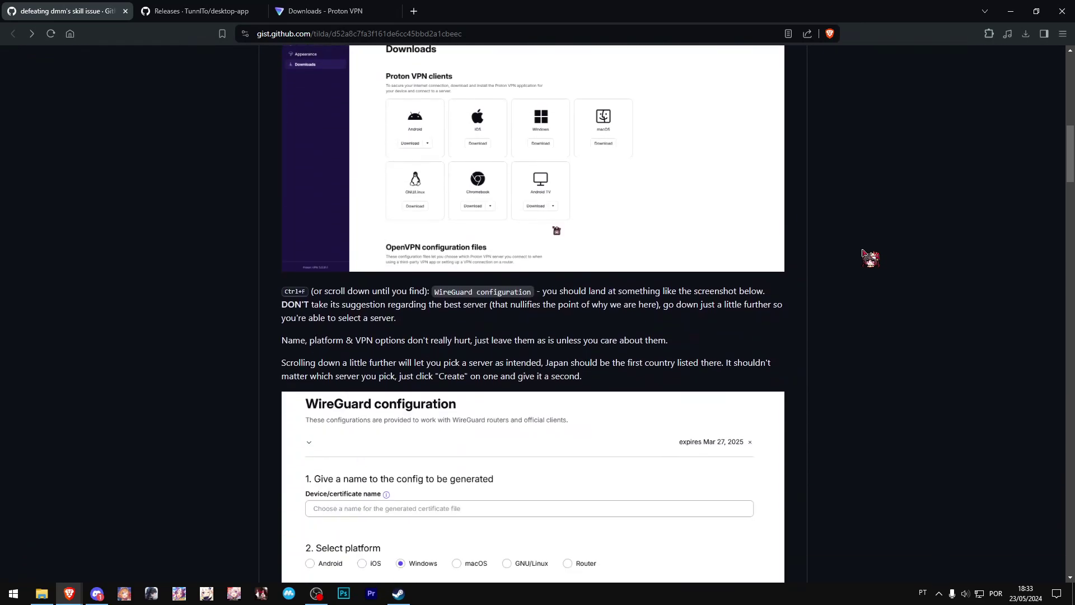
{"action": "scroll", "coordinate": [868, 256], "scroll_direction": "up", "scroll_amount": 4}
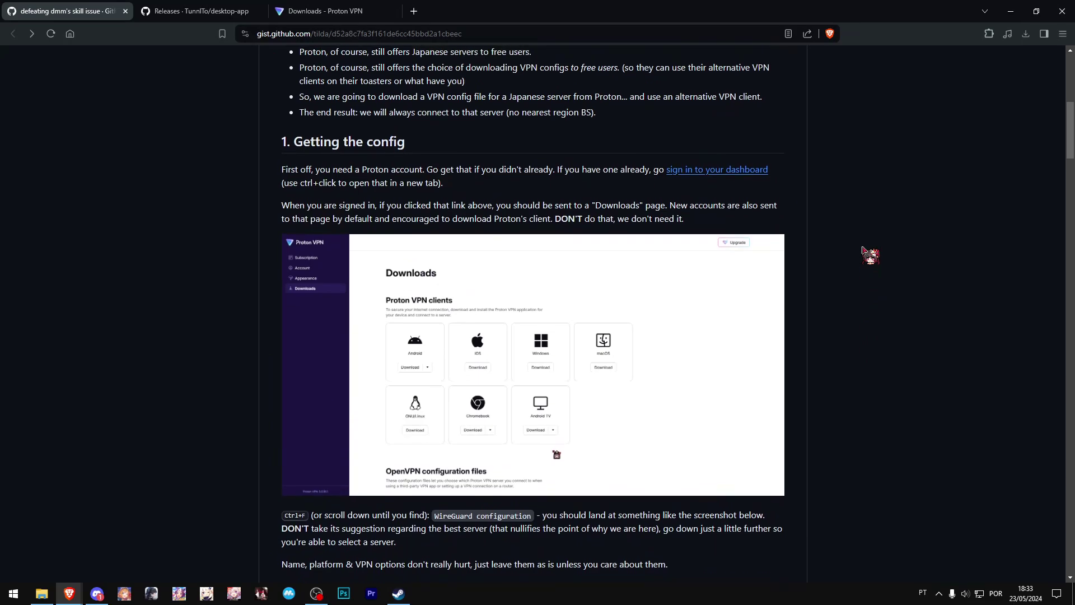
{"action": "scroll", "coordinate": [868, 256], "scroll_direction": "up", "scroll_amount": 4}
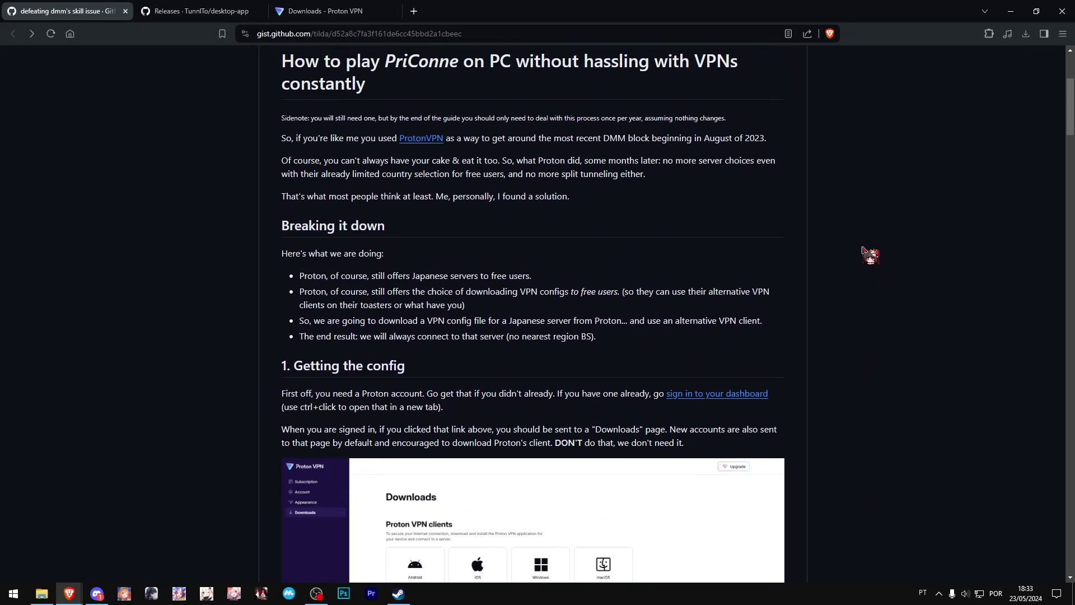
{"action": "scroll", "coordinate": [869, 256], "scroll_direction": "up", "scroll_amount": 2}
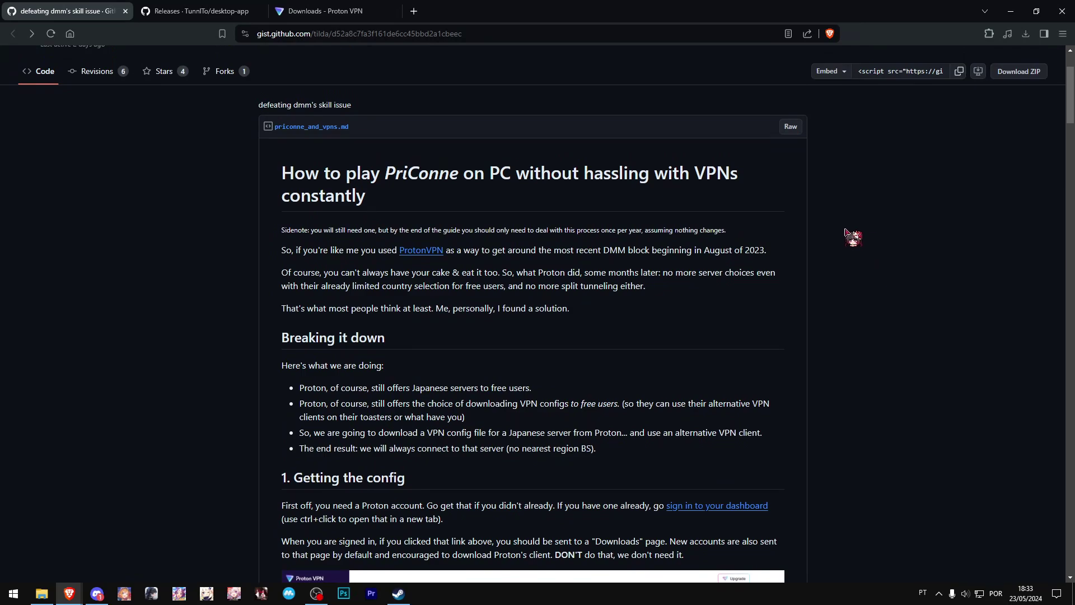
Open the Proton VPN downloads page, place its tab beside the guide, and find the WireGuard configuration section by searching for "wire".
{"action": "left_click", "coordinate": [340, 7]}
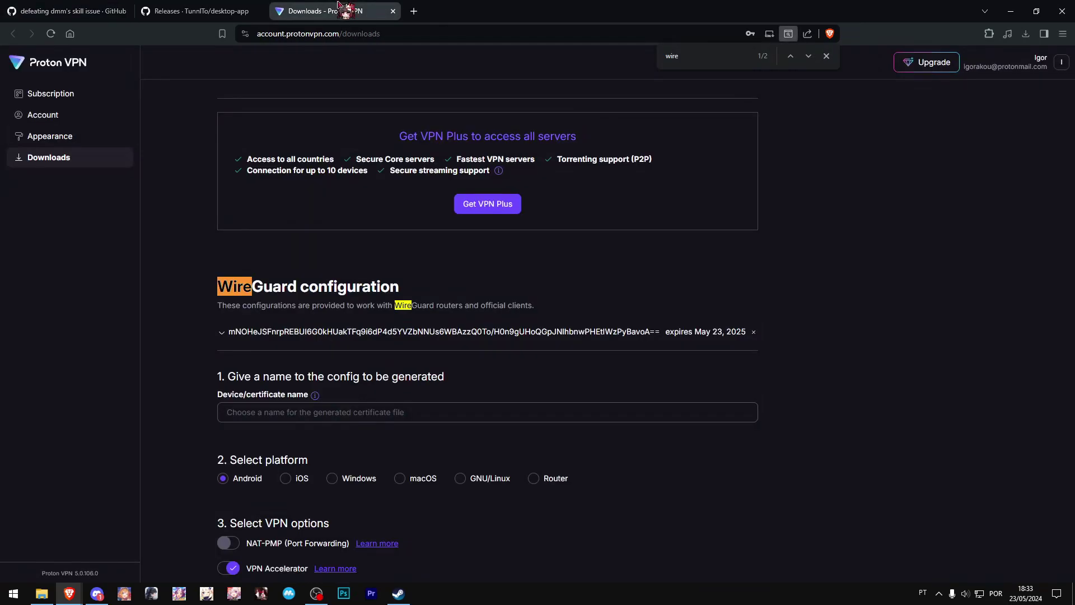
{"action": "left_click_drag", "start_coordinate": [349, 13], "coordinate": [212, 17]}
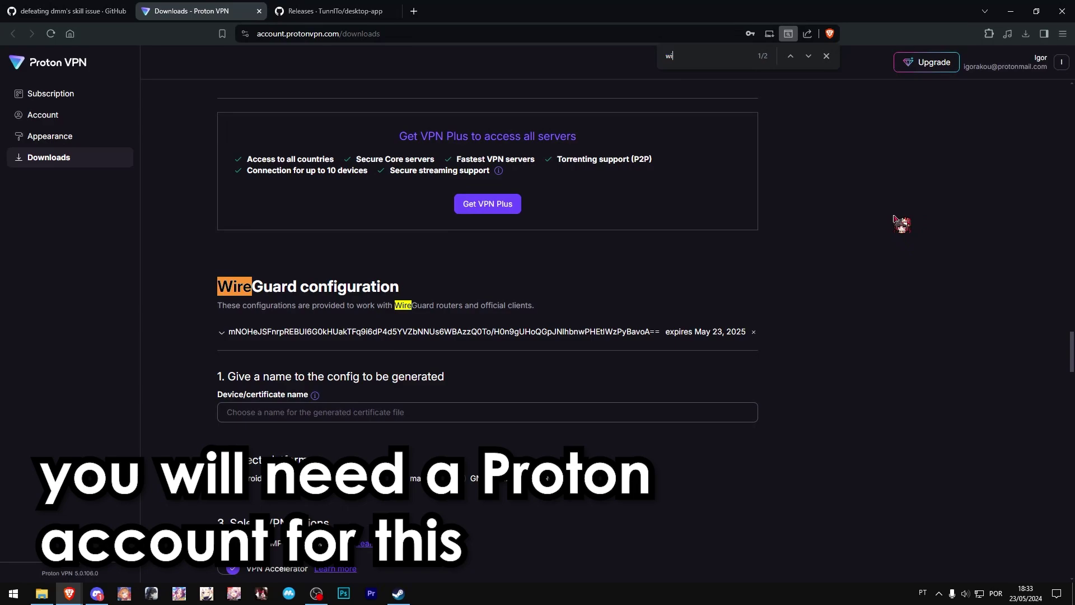
{"action": "type", "text": "re"}
{"action": "key", "text": "Return"}
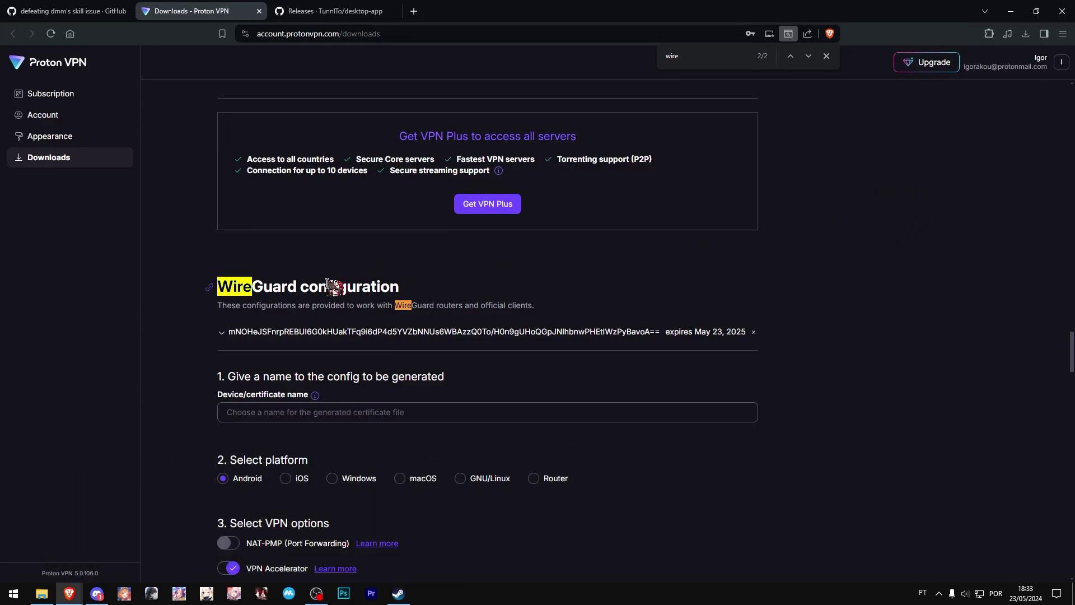
{"action": "scroll", "coordinate": [336, 286], "scroll_direction": "down", "scroll_amount": 2}
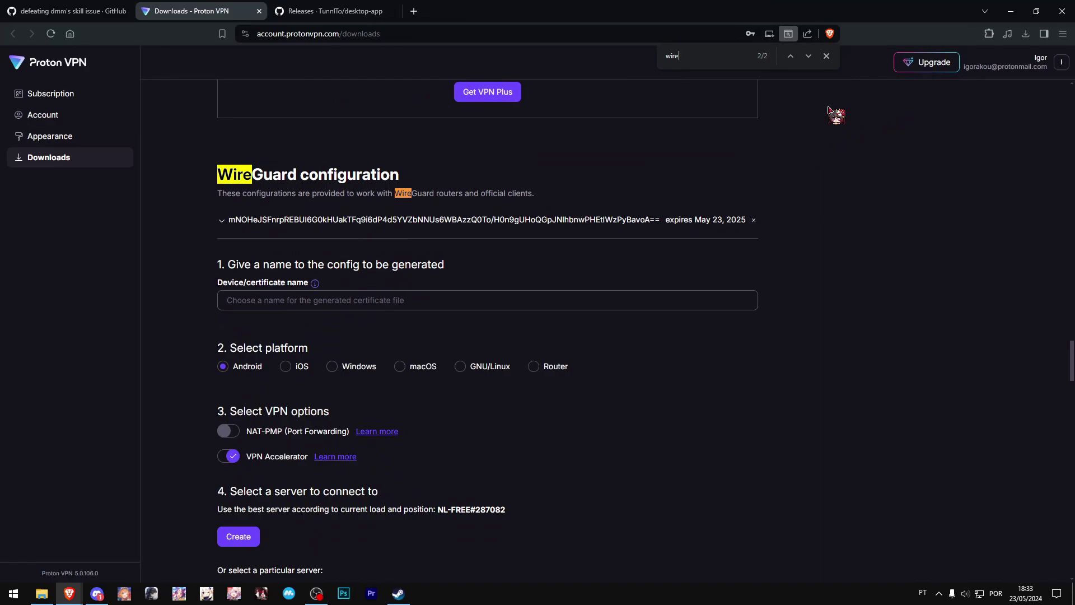
{"action": "left_click", "coordinate": [827, 56]}
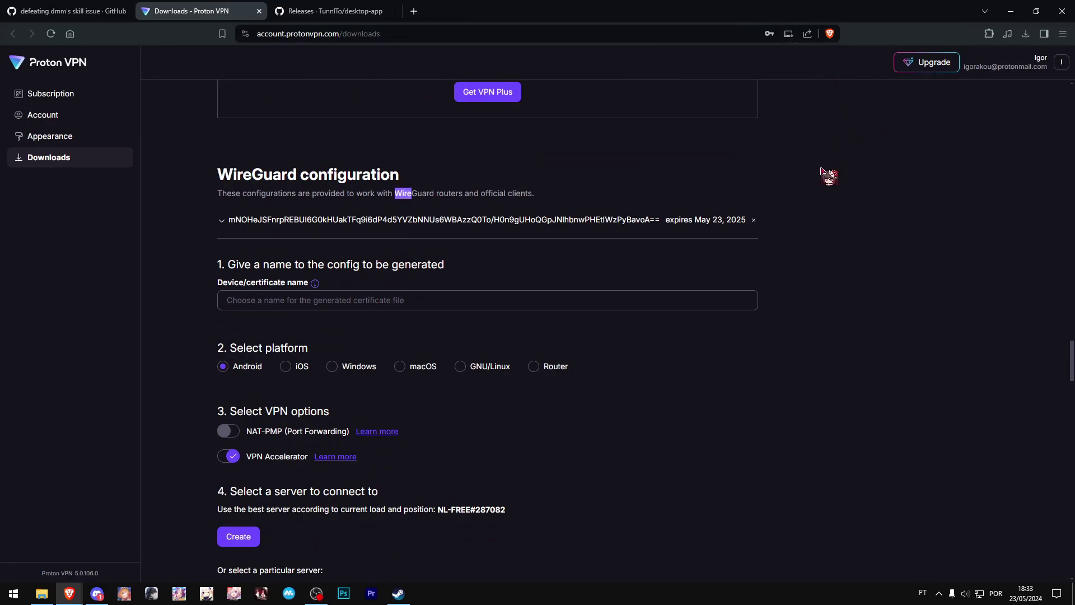
Create a WireGuard config for the free Japanese server JP-FREE#301012 and save it in Downloads as wg-JP-FREE-301012.conf.
{"action": "scroll", "coordinate": [837, 182], "scroll_direction": "down", "scroll_amount": 6}
{"action": "scroll", "coordinate": [849, 188], "scroll_direction": "down", "scroll_amount": 3}
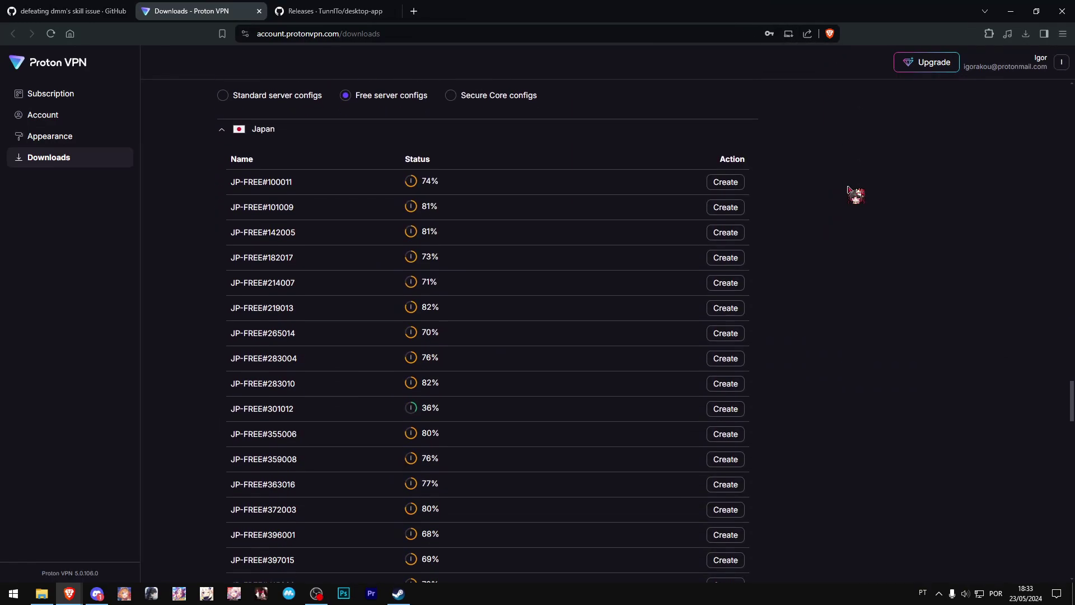
{"action": "scroll", "coordinate": [848, 190], "scroll_direction": "down", "scroll_amount": 2}
{"action": "scroll", "coordinate": [849, 190], "scroll_direction": "up", "scroll_amount": 1}
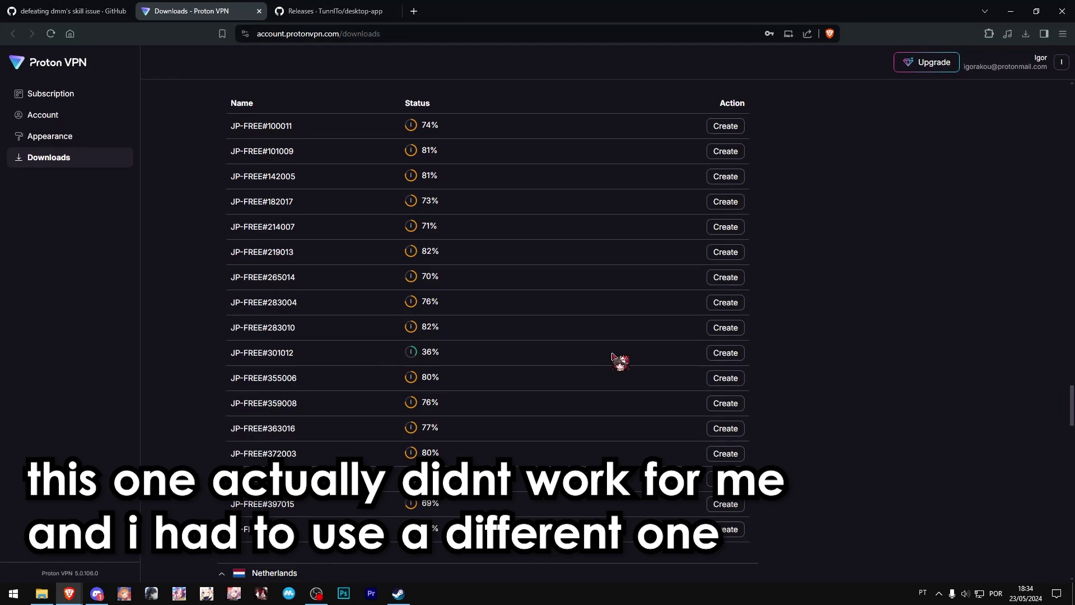
{"action": "left_click", "coordinate": [724, 357]}
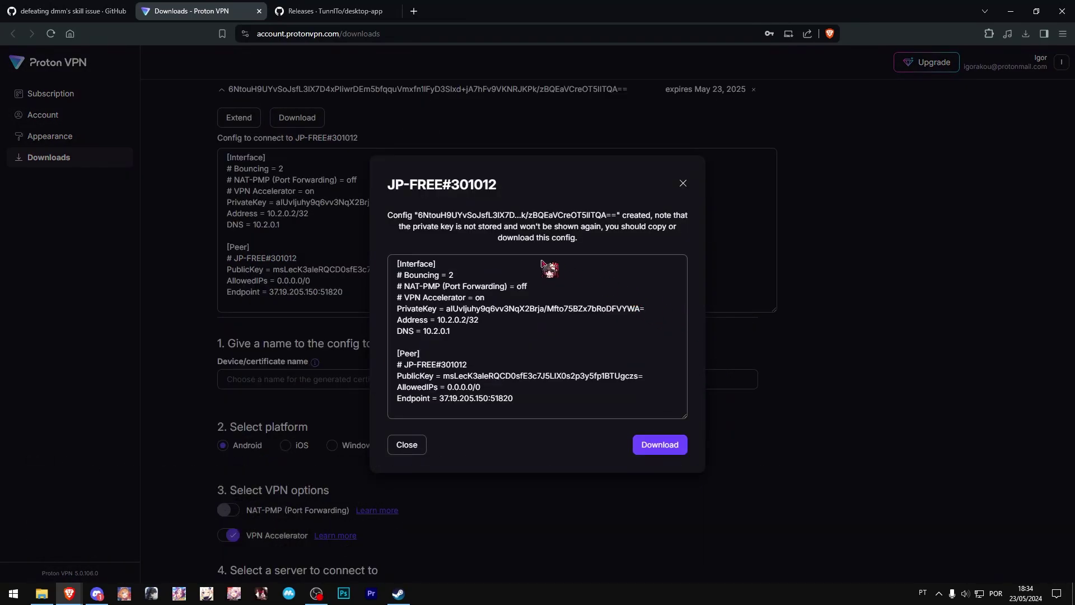
{"action": "left_click", "coordinate": [652, 448]}
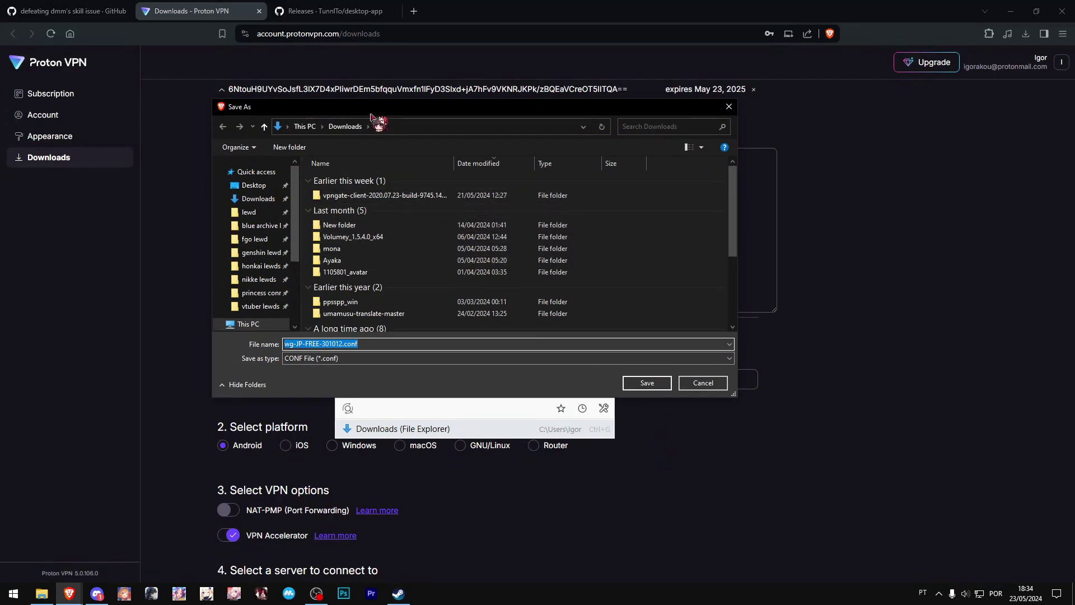
{"action": "left_click", "coordinate": [649, 385]}
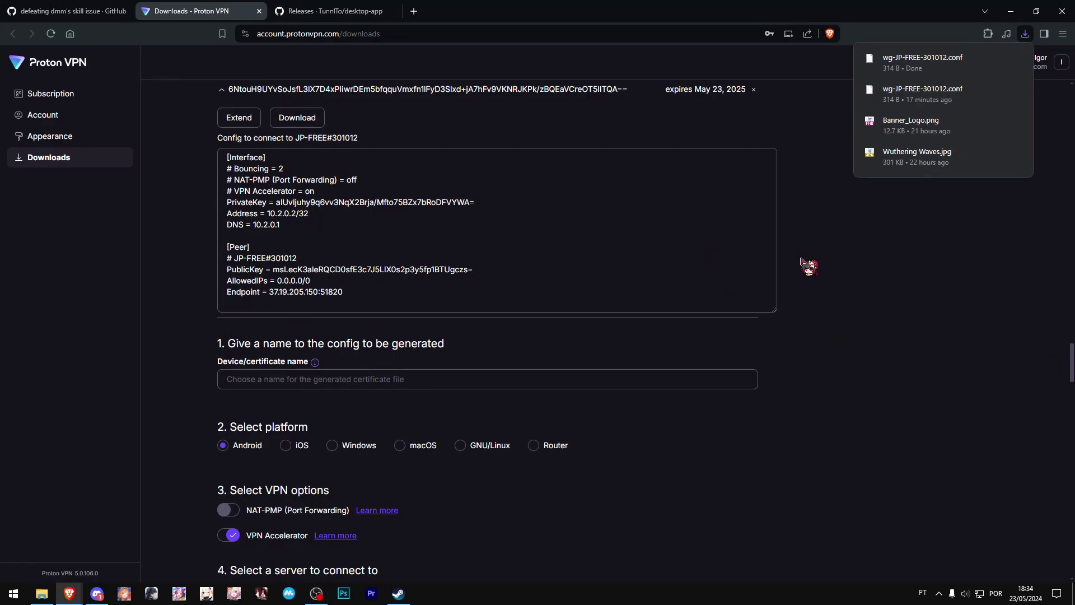
Download the TunnlTo_1.0.7_x64_en-US.msi installer from the v1.0.7 release on GitHub into the Downloads folder.
{"action": "key", "text": "ctrl+Tab"}
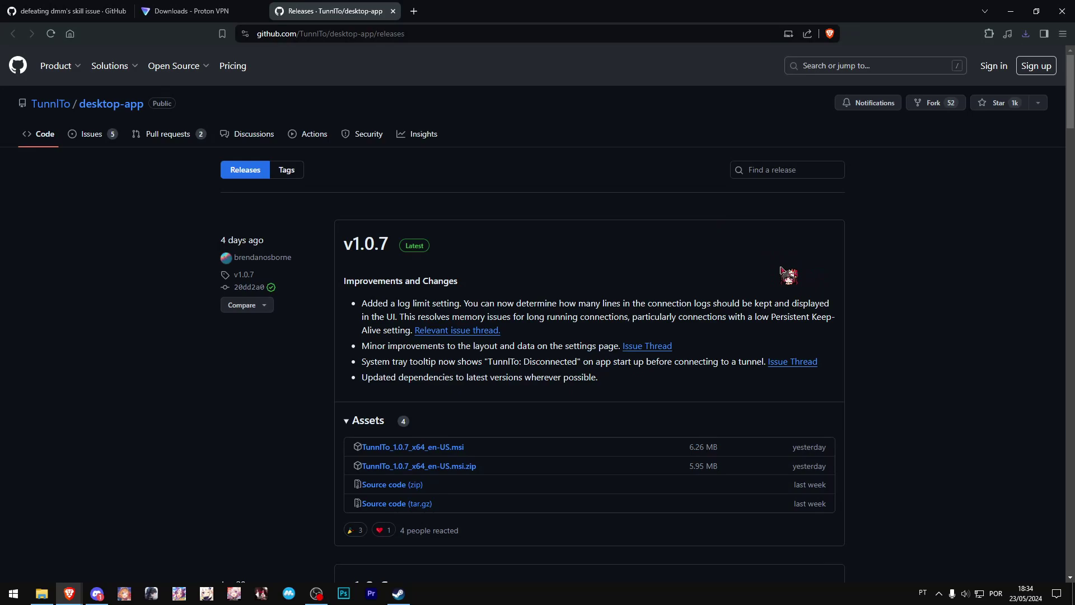
{"action": "scroll", "coordinate": [876, 295], "scroll_direction": "down", "scroll_amount": 2}
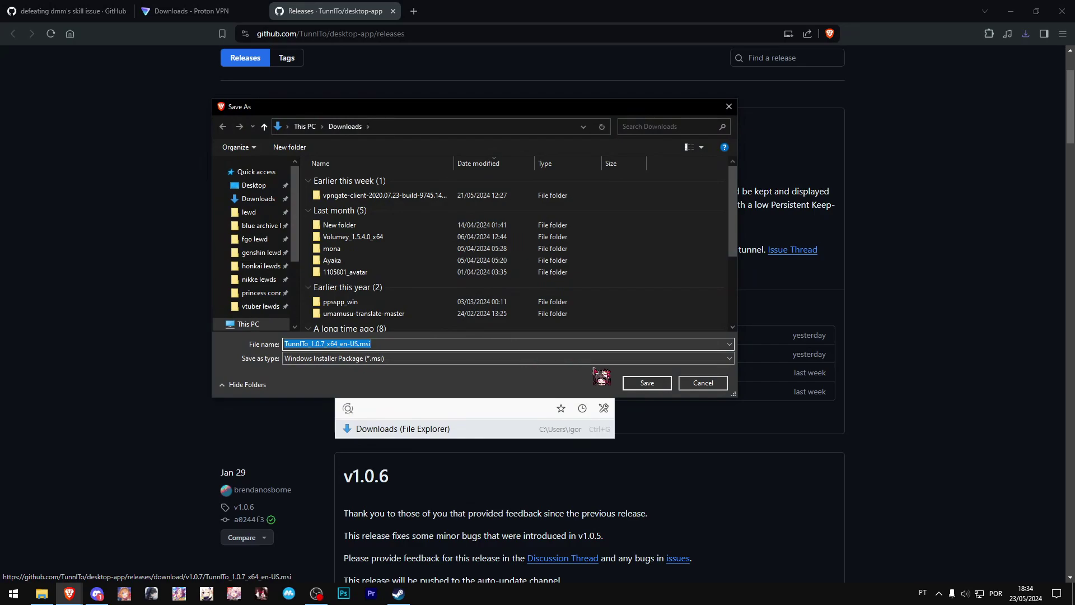
{"action": "left_click", "coordinate": [645, 384]}
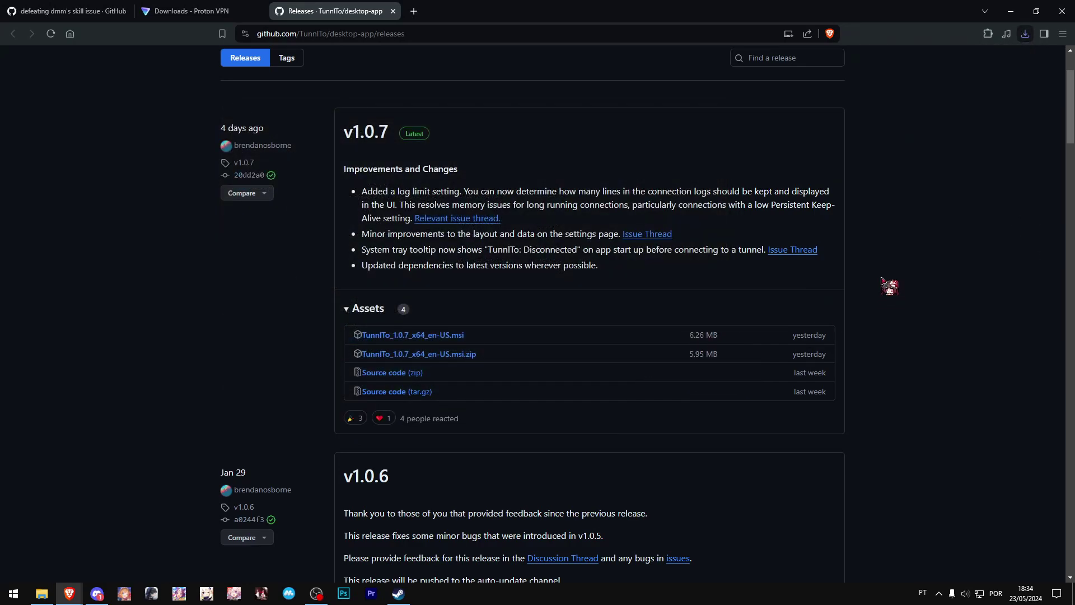
Run the downloaded TunnlTo installer with default settings, launch TunnlTo, and install the required WireSock driver.
{"action": "left_click", "coordinate": [1020, 37]}
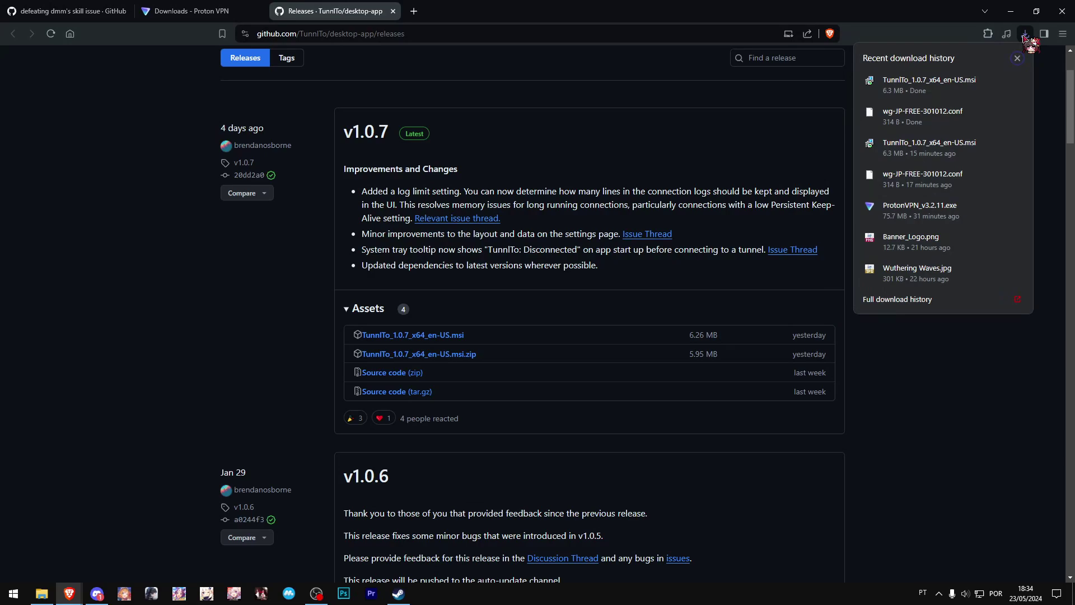
{"action": "left_click", "coordinate": [961, 90]}
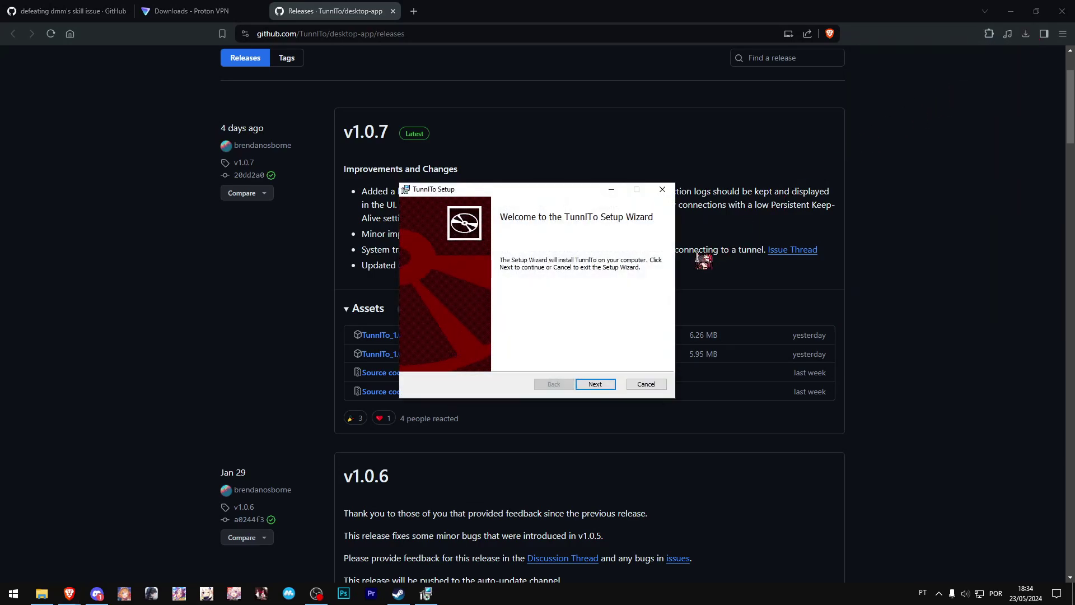
{"action": "left_click", "coordinate": [595, 384]}
{"action": "left_click", "coordinate": [593, 386]}
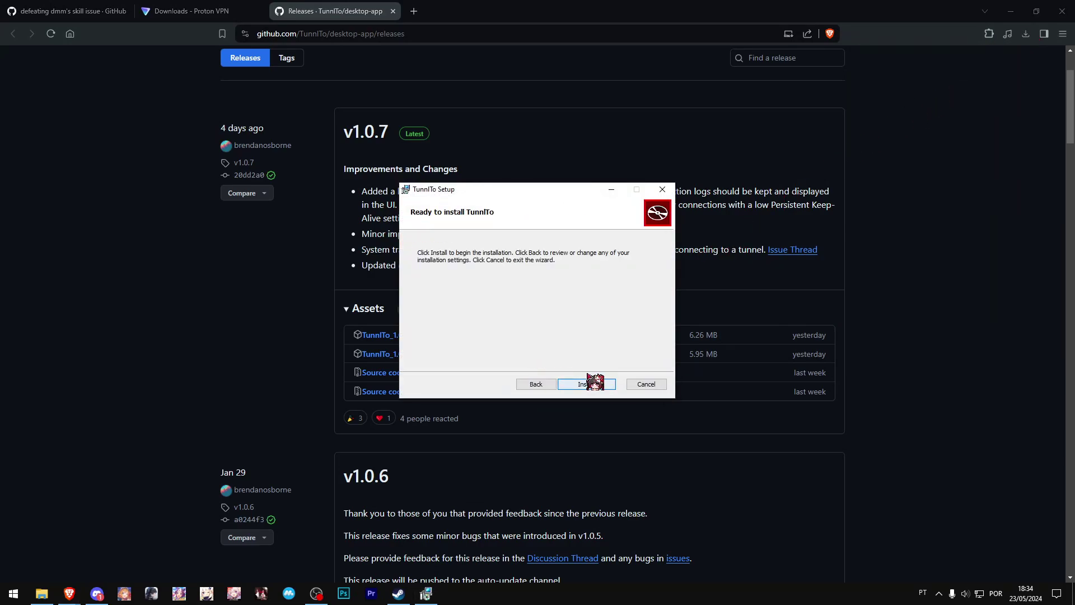
{"action": "left_click", "coordinate": [595, 384]}
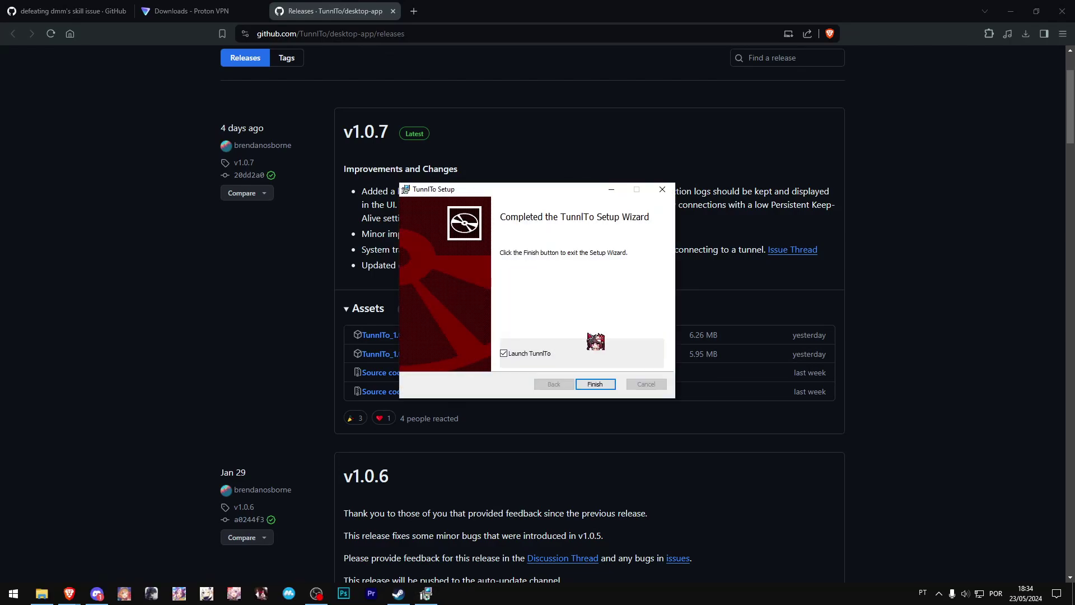
{"action": "left_click", "coordinate": [597, 384]}
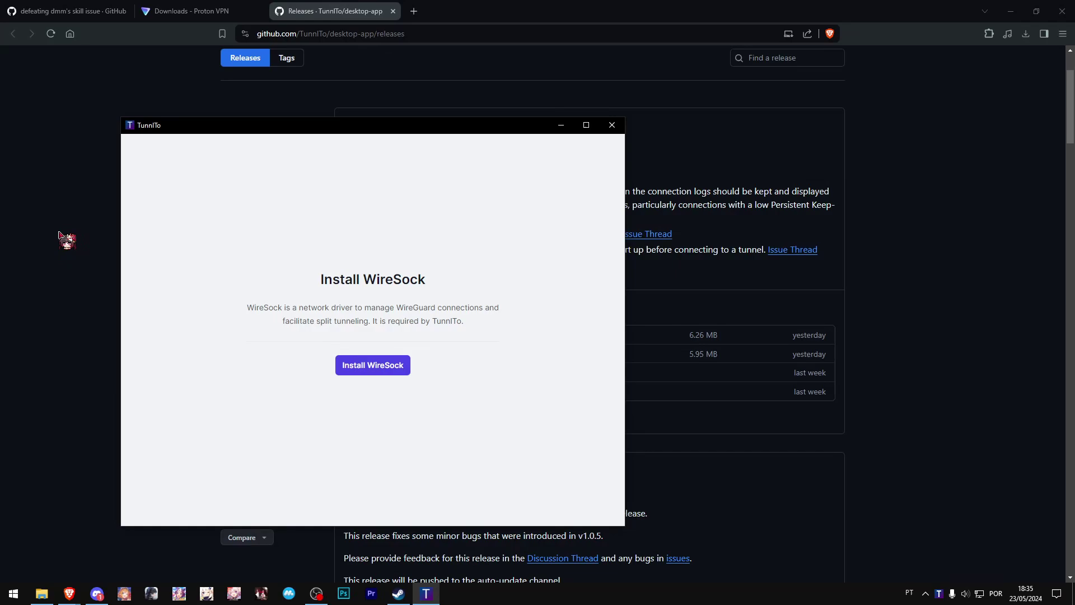
{"action": "left_click", "coordinate": [372, 366]}
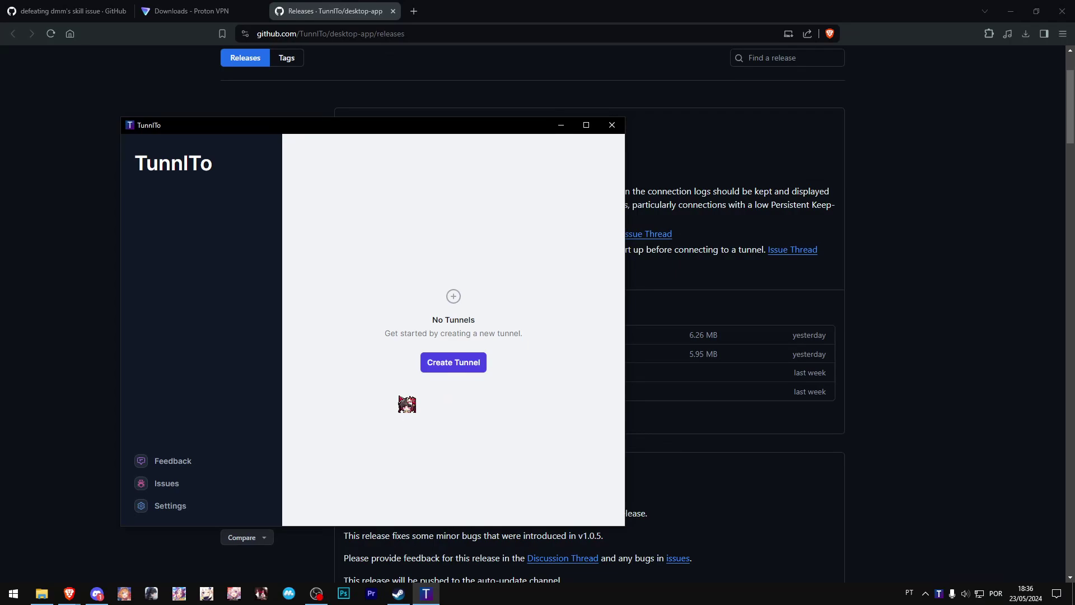
Create a new tunnel in TunnlTo and import its settings from wg-JP-FREE-301012.conf.
{"action": "left_click", "coordinate": [453, 362]}
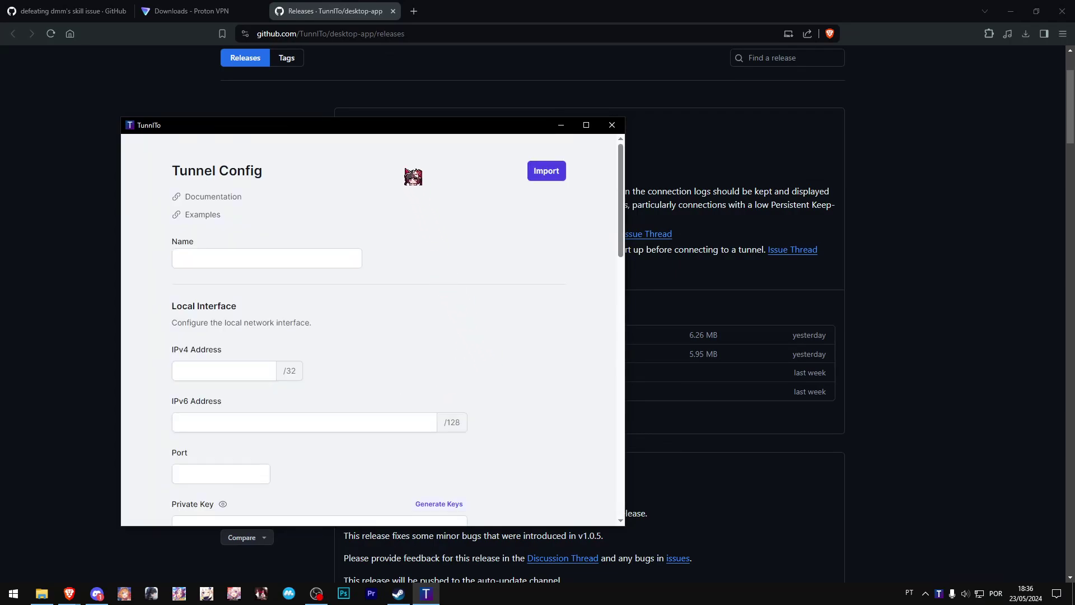
{"action": "left_click_drag", "start_coordinate": [396, 126], "coordinate": [593, 74]}
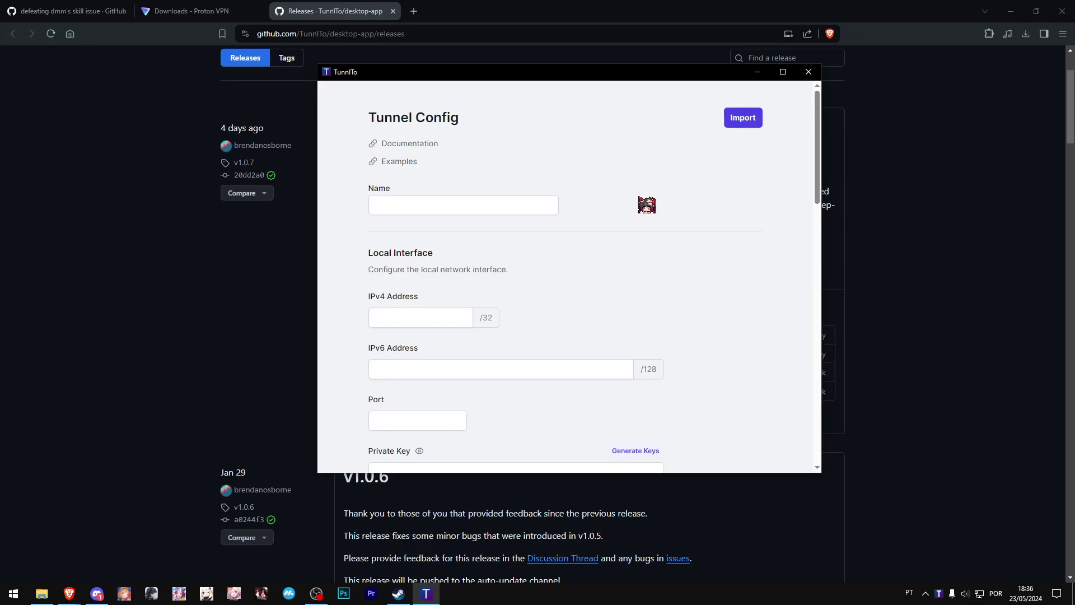
{"action": "left_click", "coordinate": [746, 124]}
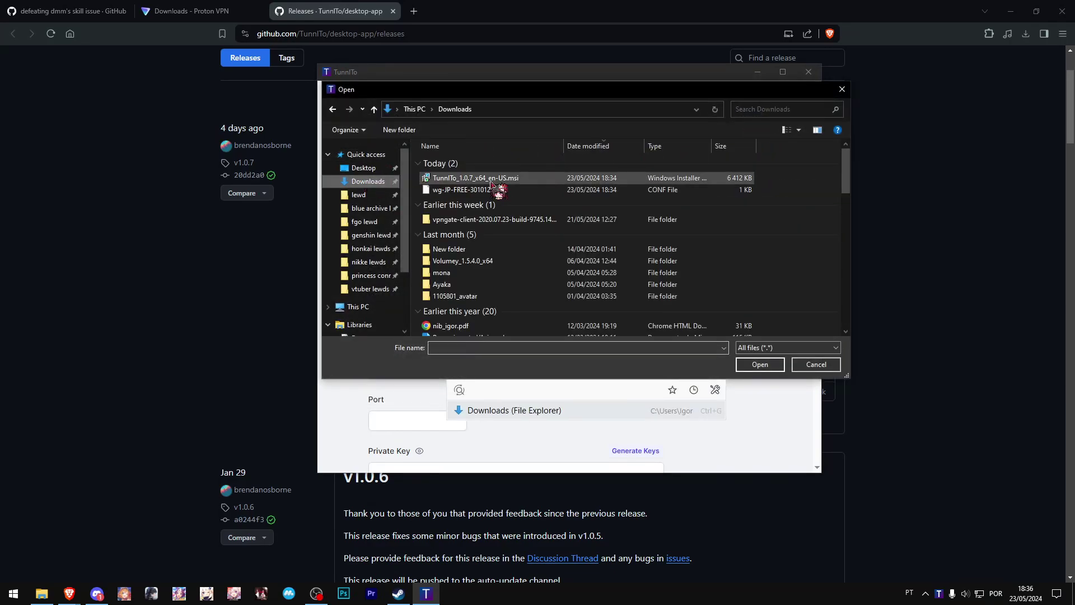
{"action": "double_click", "coordinate": [610, 190]}
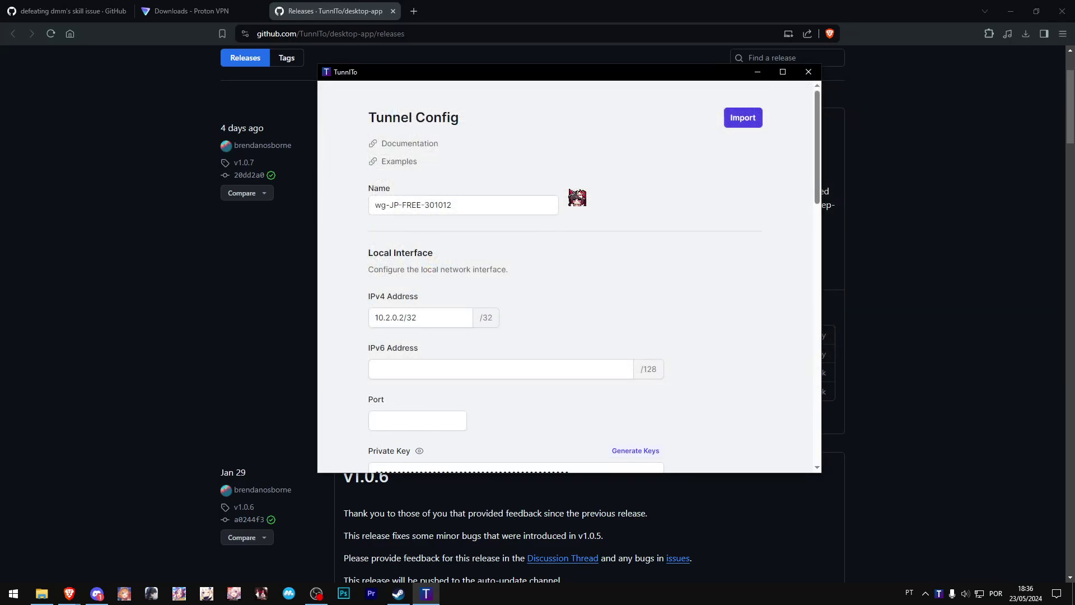
Open the allowed Apps list in the tunnel's Rules section for editing.
{"action": "scroll", "coordinate": [818, 147], "scroll_direction": "down", "scroll_amount": 5}
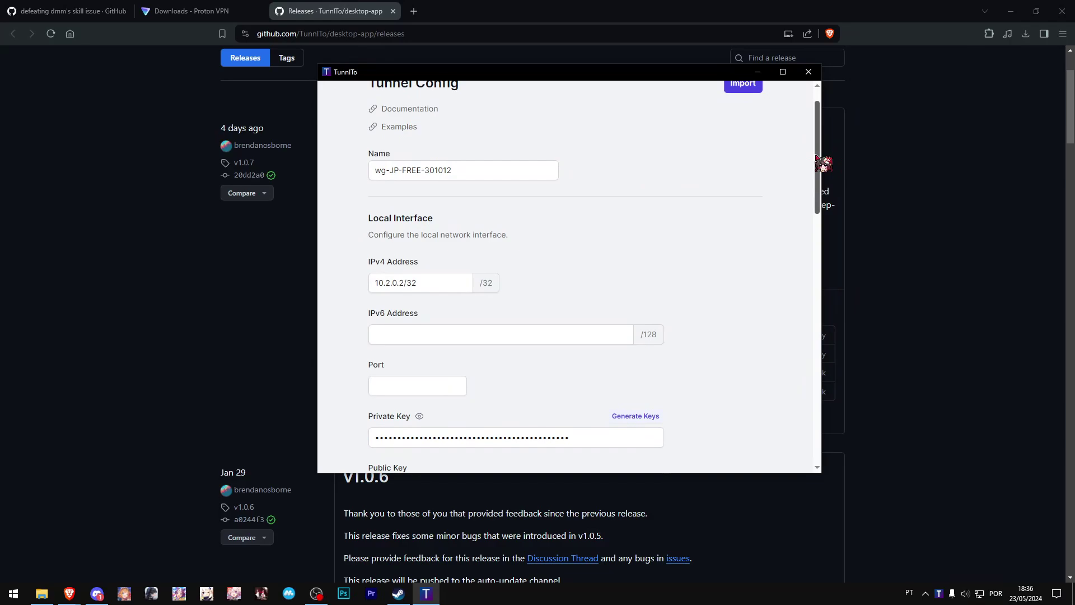
{"action": "left_click_drag", "start_coordinate": [811, 234], "coordinate": [816, 406]}
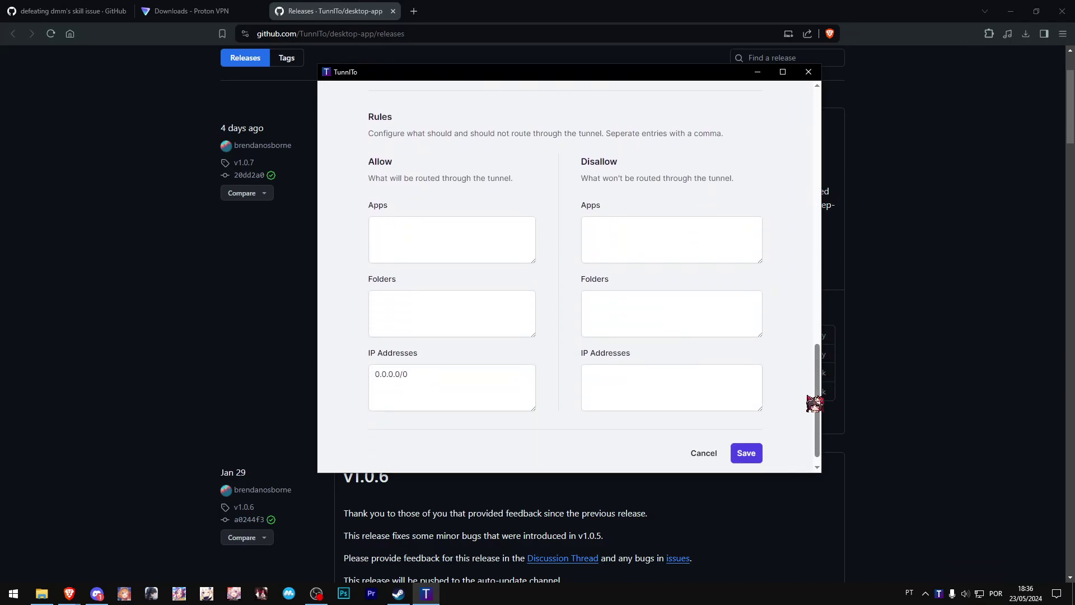
{"action": "left_click", "coordinate": [450, 229]}
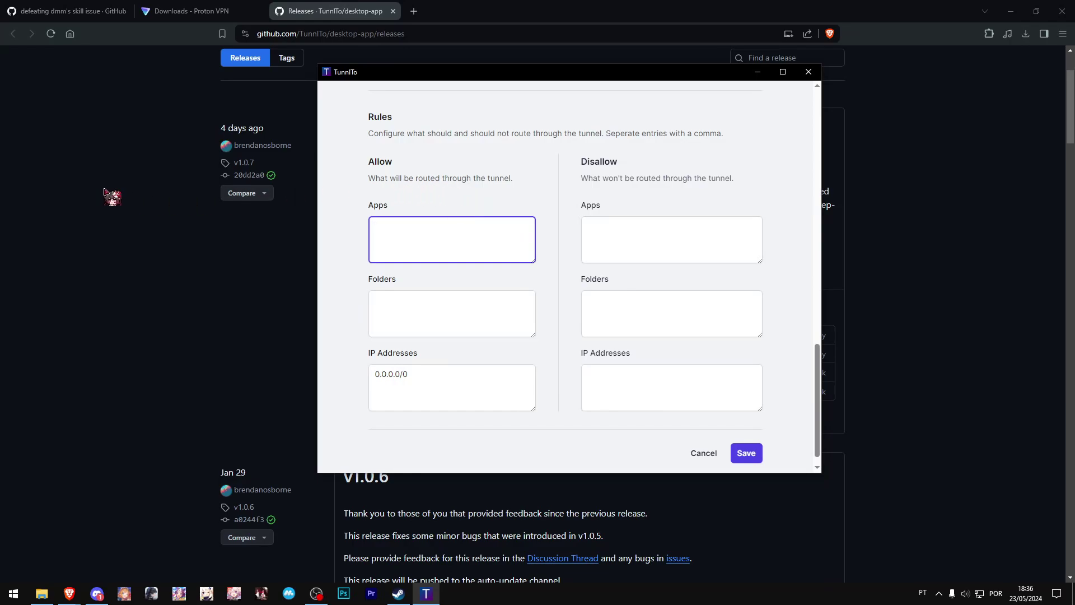
Switch to the PriConne guide in the browser and copy the process name DMMGamePlayer from its "3. Connecting" section.
{"action": "left_click", "coordinate": [109, 117]}
{"action": "left_click", "coordinate": [73, 10]}
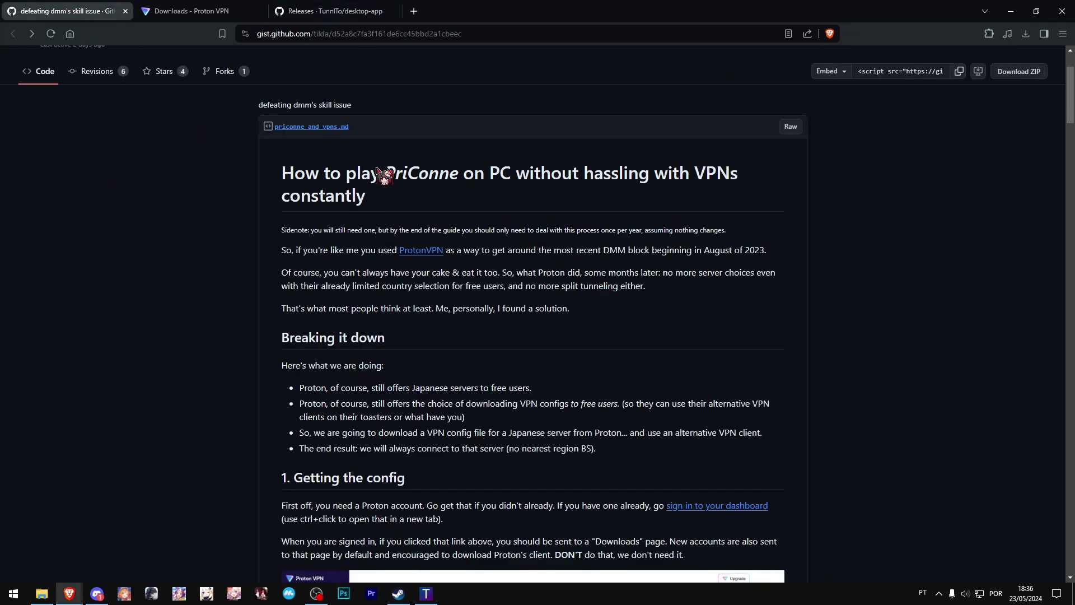
{"action": "scroll", "coordinate": [761, 377], "scroll_direction": "down", "scroll_amount": 4}
{"action": "scroll", "coordinate": [762, 376], "scroll_direction": "down", "scroll_amount": 20}
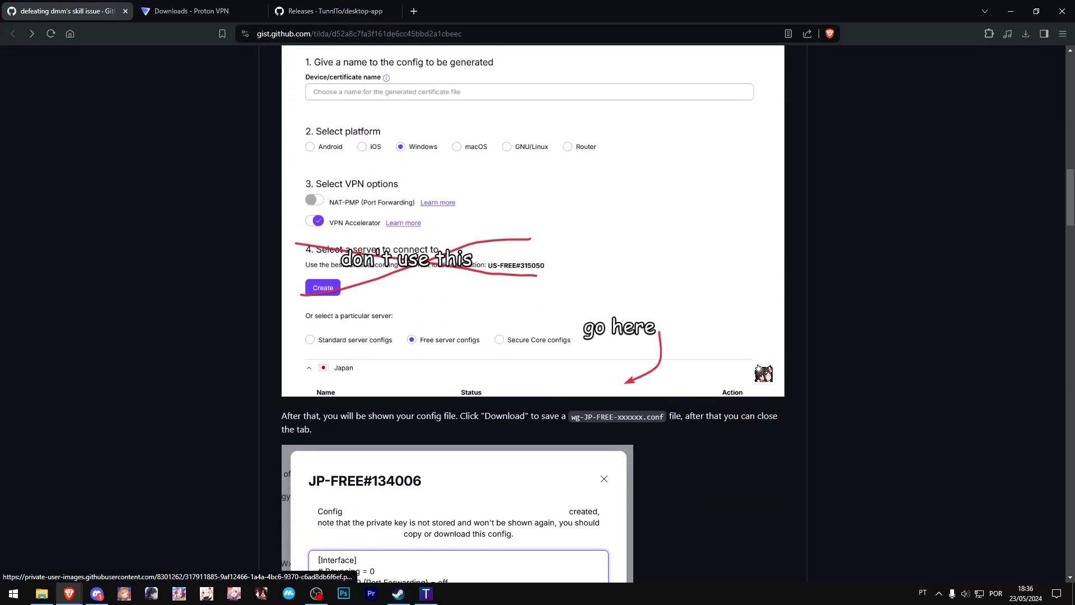
{"action": "scroll", "coordinate": [761, 373], "scroll_direction": "down", "scroll_amount": 15}
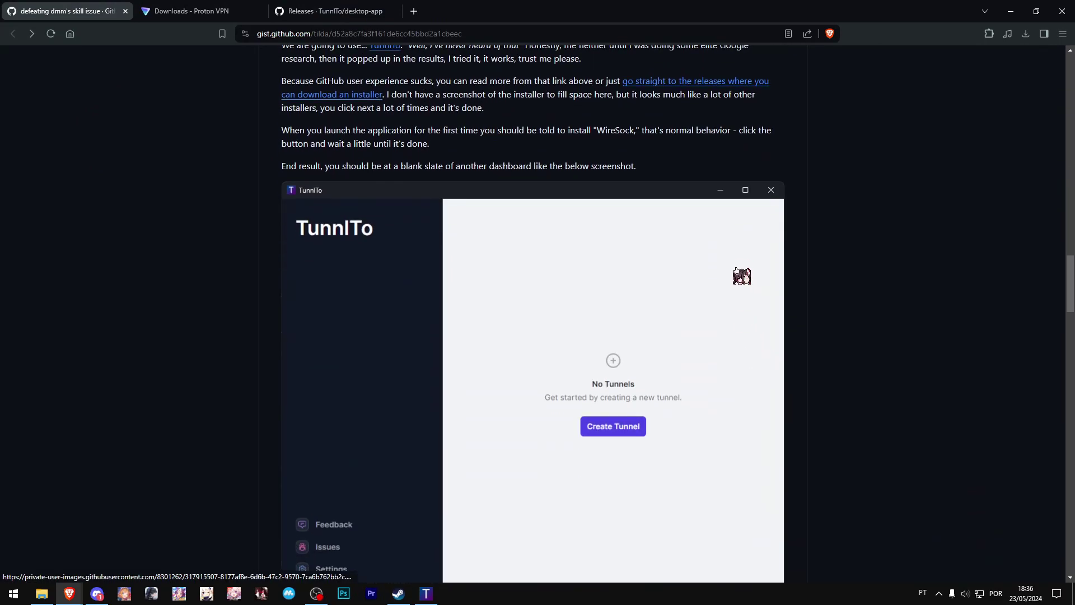
{"action": "scroll", "coordinate": [737, 271], "scroll_direction": "down", "scroll_amount": 1}
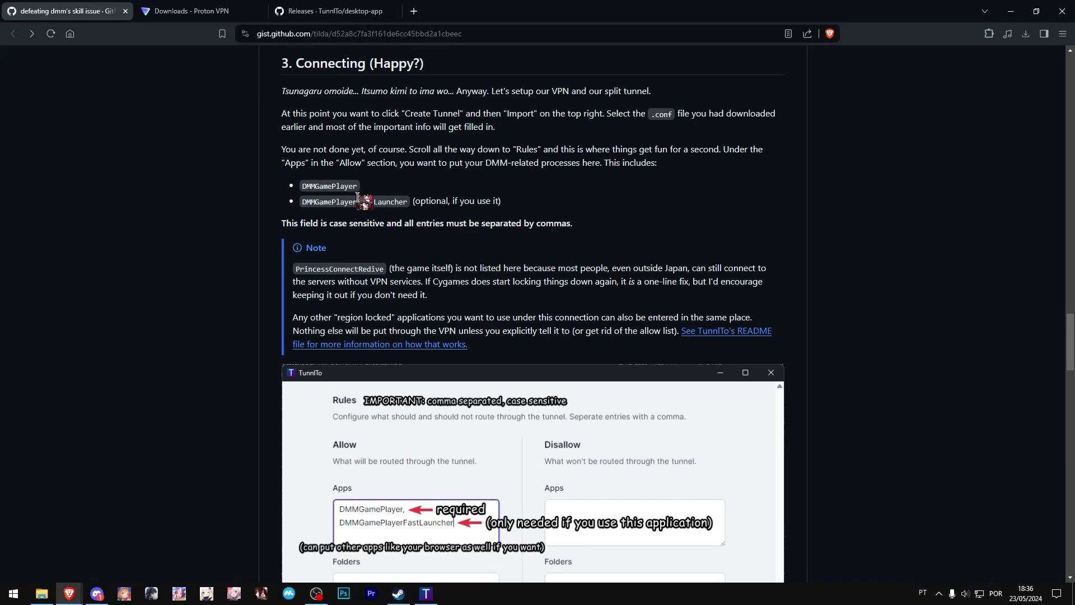
{"action": "left_click_drag", "start_coordinate": [363, 186], "coordinate": [304, 189]}
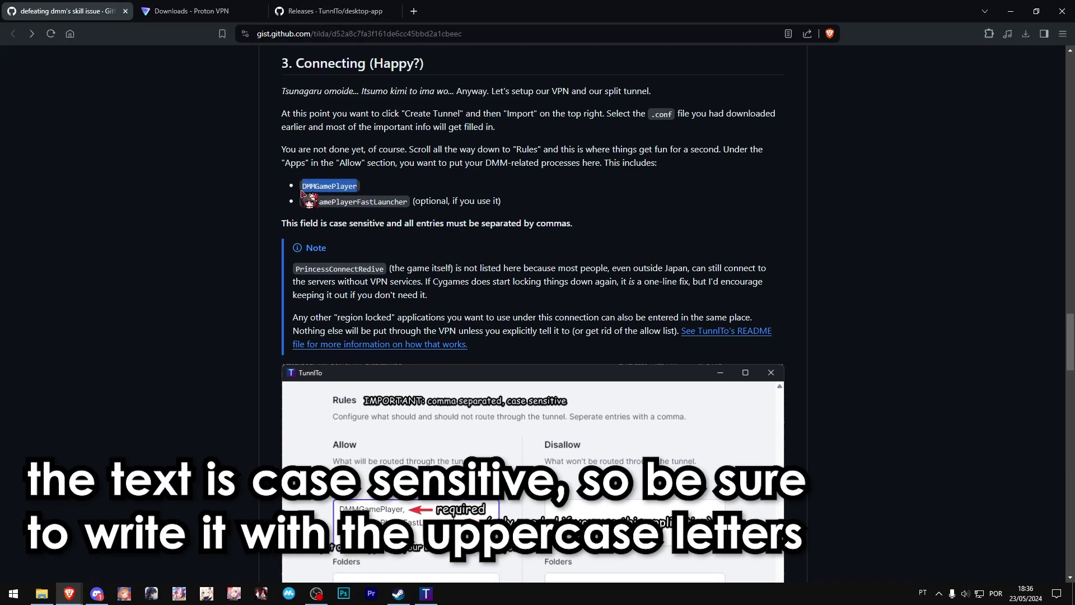
{"action": "right_click", "coordinate": [330, 188]}
{"action": "left_click", "coordinate": [367, 212]}
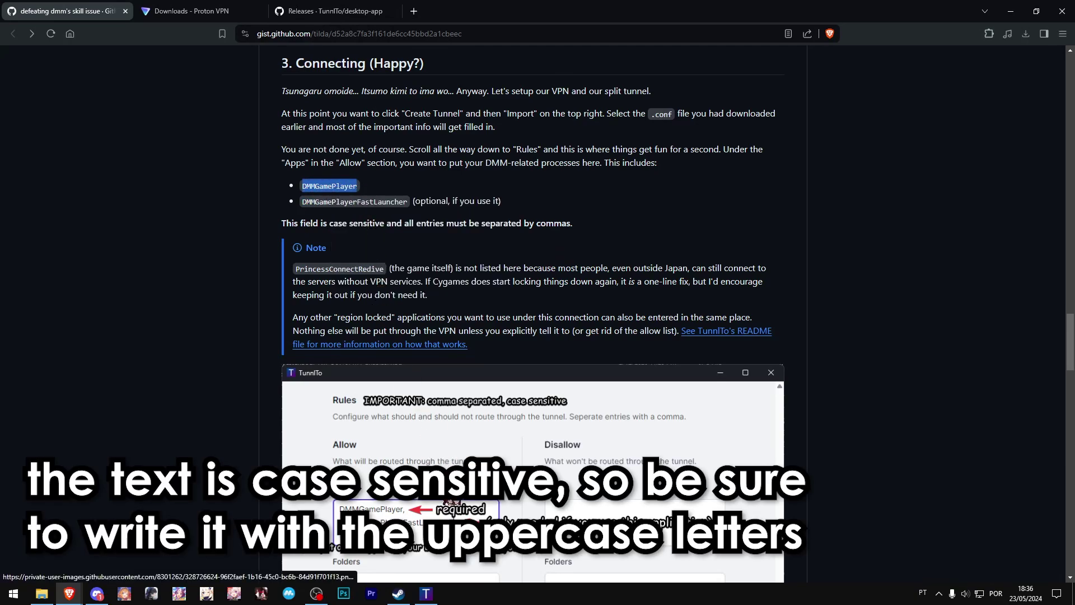
Return to TunnlTo and add "DMMGamePlayer," with its trailing comma to the tunnel's allowed Apps list.
{"action": "left_click", "coordinate": [425, 595]}
{"action": "right_click", "coordinate": [410, 246]}
{"action": "left_click", "coordinate": [464, 338]}
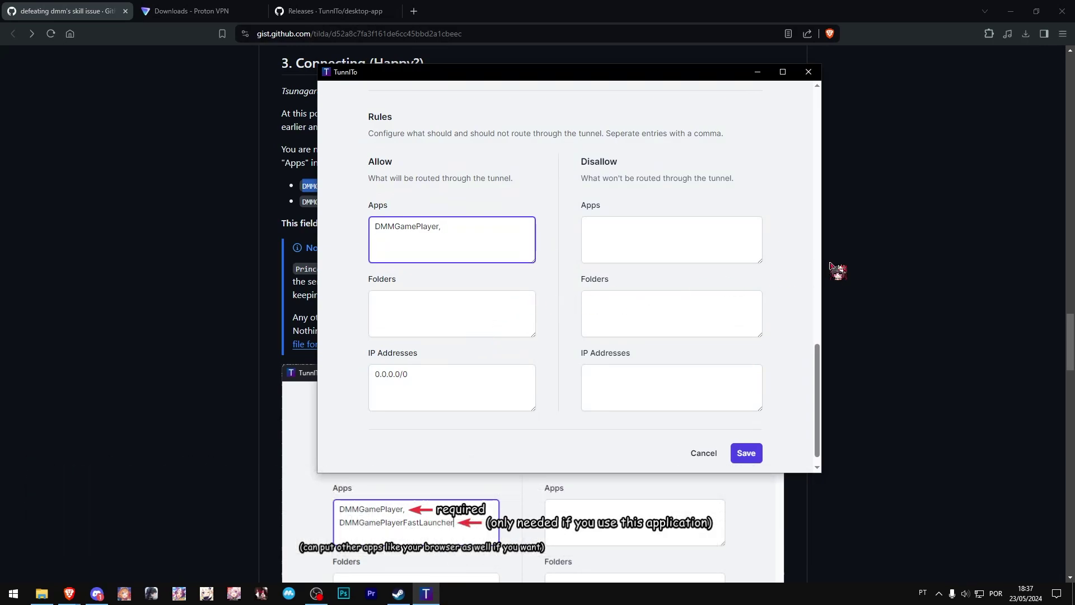
Copy DMMGamePlayerFastLauncher from the browser guide and add it as the second entry in TunnlTo's allowed Apps list.
{"action": "left_click", "coordinate": [884, 235]}
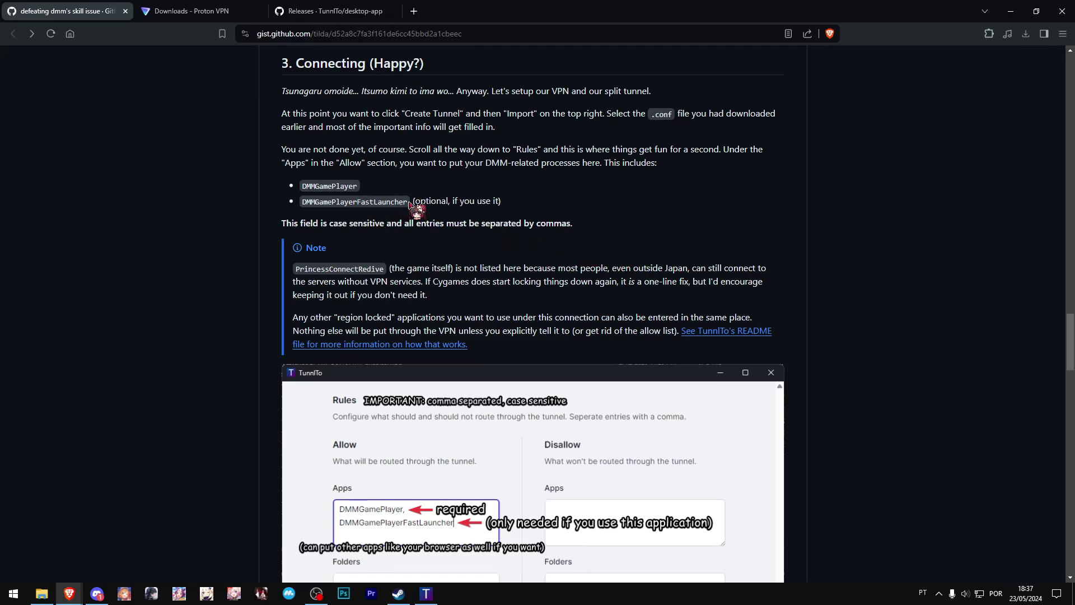
{"action": "left_click_drag", "start_coordinate": [407, 205], "coordinate": [311, 207]}
{"action": "right_click", "coordinate": [326, 205]}
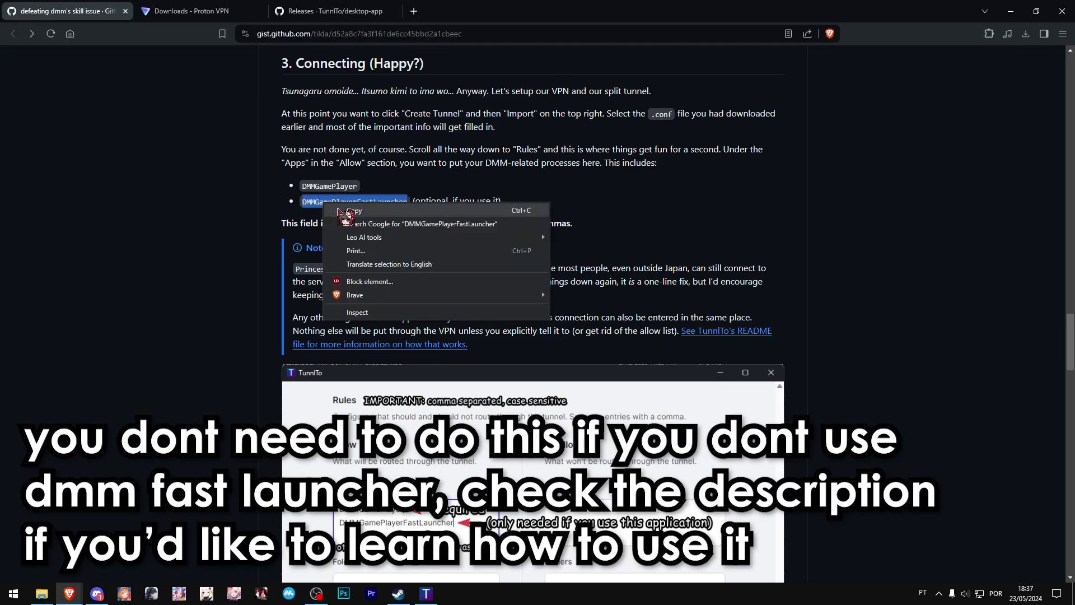
{"action": "left_click", "coordinate": [345, 211]}
{"action": "left_click", "coordinate": [425, 593]}
{"action": "key", "text": "ctrl+v"}
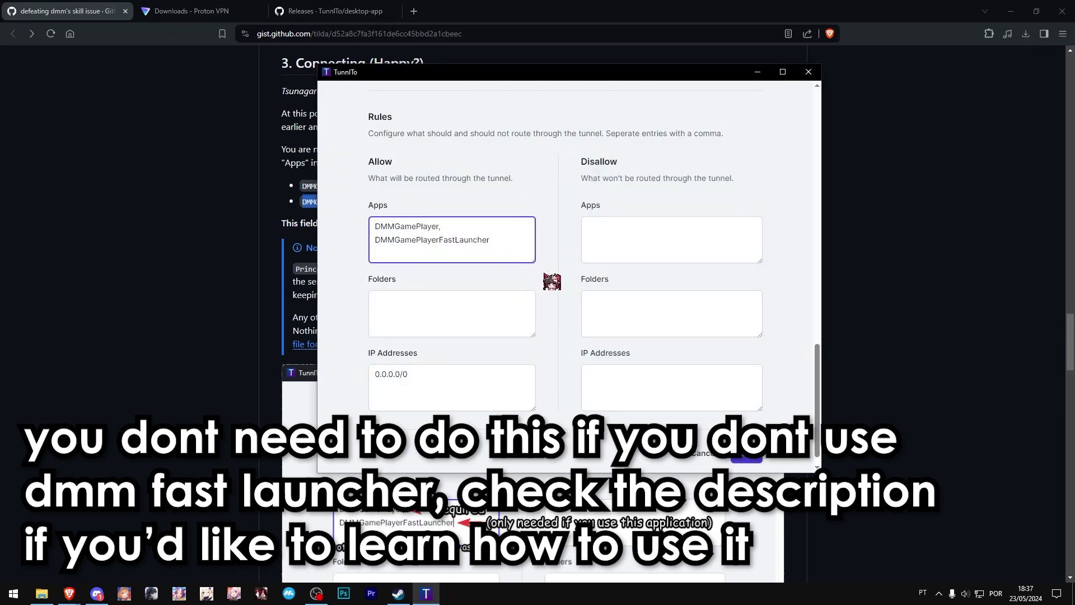
Save the wg-JP-FREE-301012 tunnel and enable it.
{"action": "scroll", "coordinate": [554, 316], "scroll_direction": "down", "scroll_amount": 1}
{"action": "left_click", "coordinate": [747, 443]}
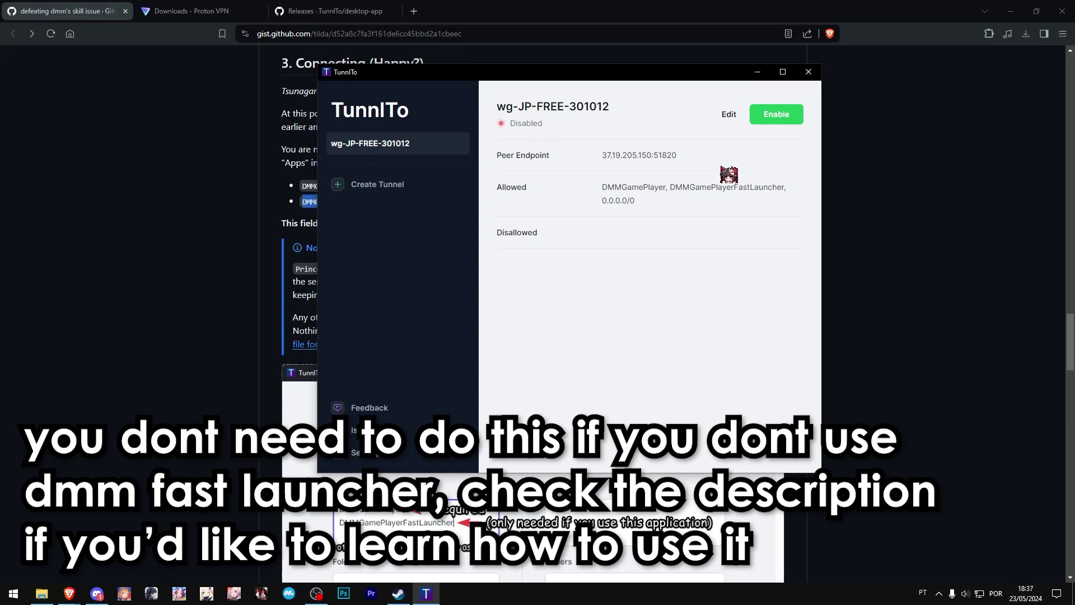
{"action": "left_click", "coordinate": [772, 119]}
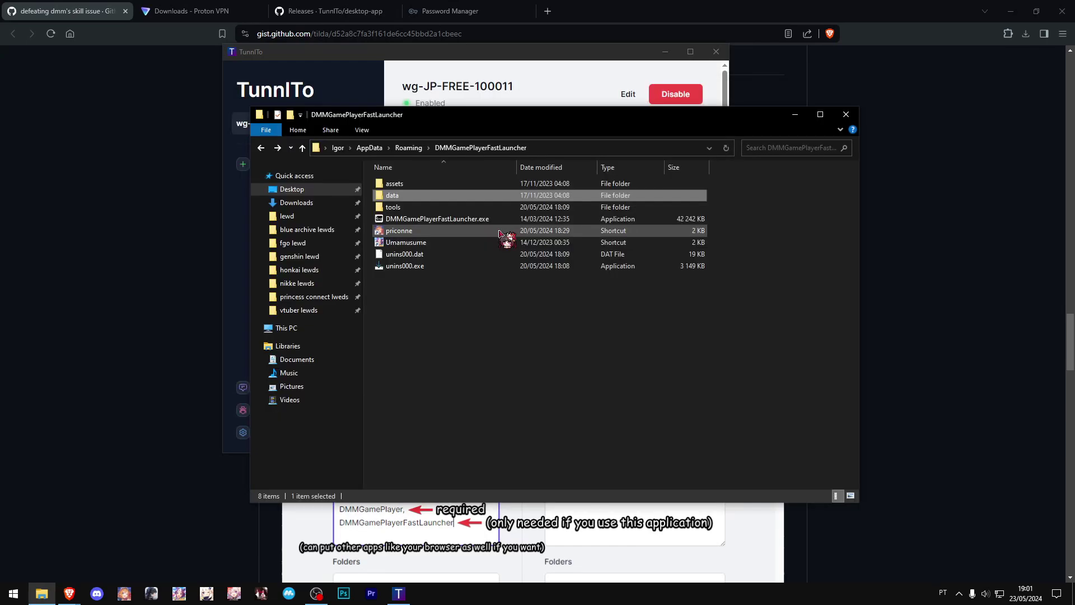
Launch the game from the priconne shortcut in the DMMGamePlayerFastLauncher folder.
{"action": "left_click", "coordinate": [530, 233]}
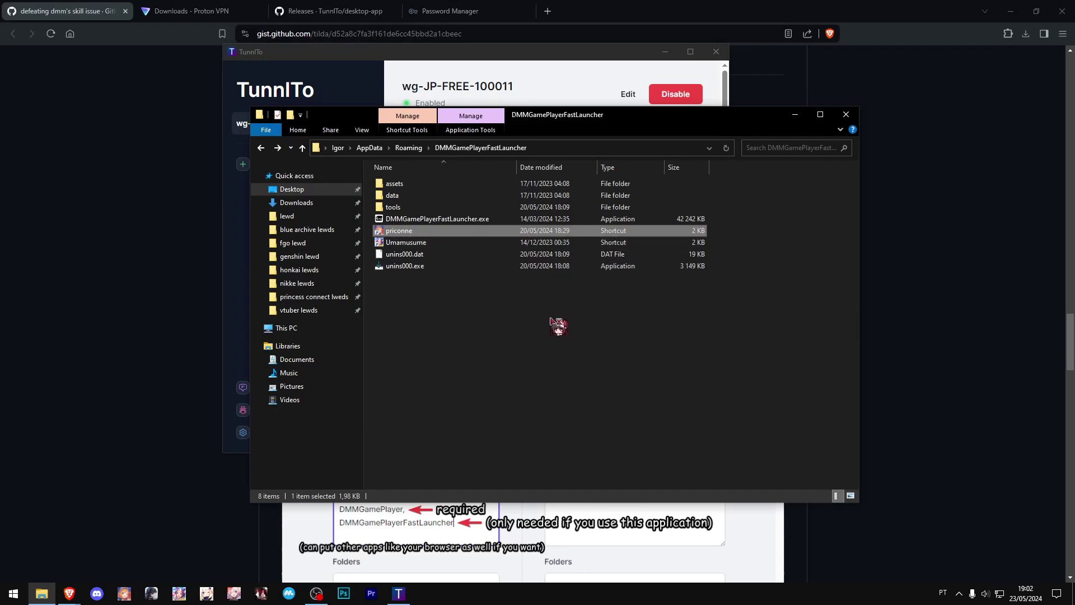
{"action": "key", "text": "Return"}
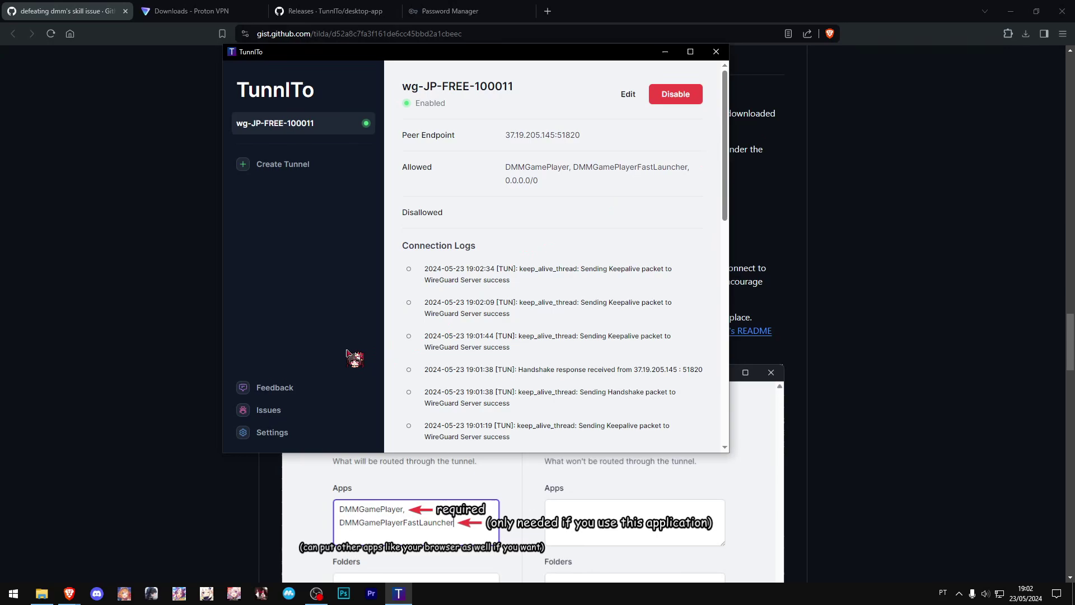
Turn on Auto Start and Auto Minimize on Start in TunnlTo's settings.
{"action": "left_click", "coordinate": [289, 429]}
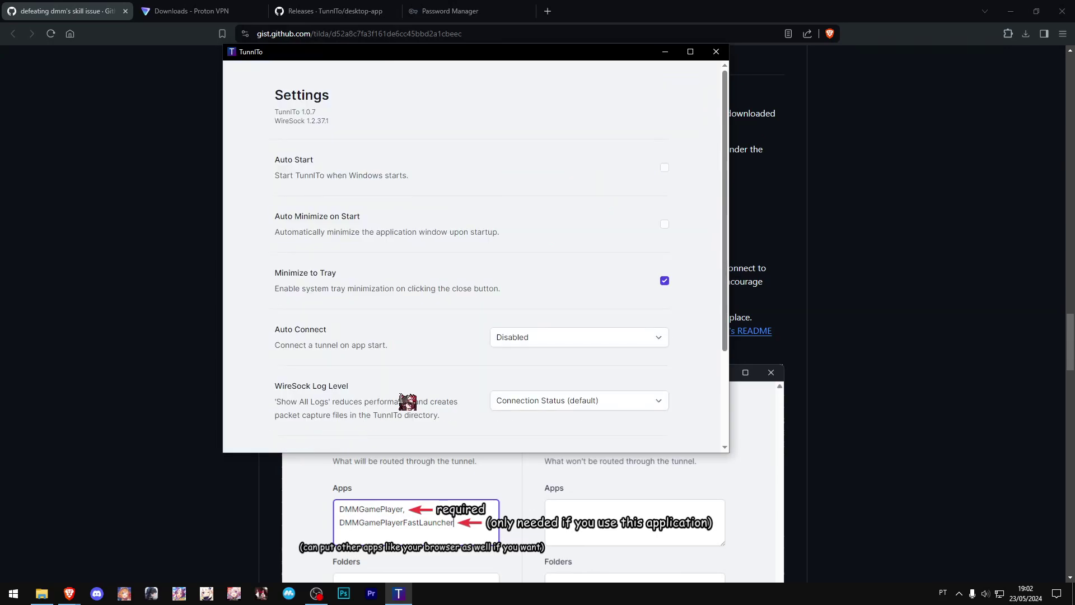
{"action": "left_click", "coordinate": [664, 168]}
{"action": "left_click", "coordinate": [665, 225]}
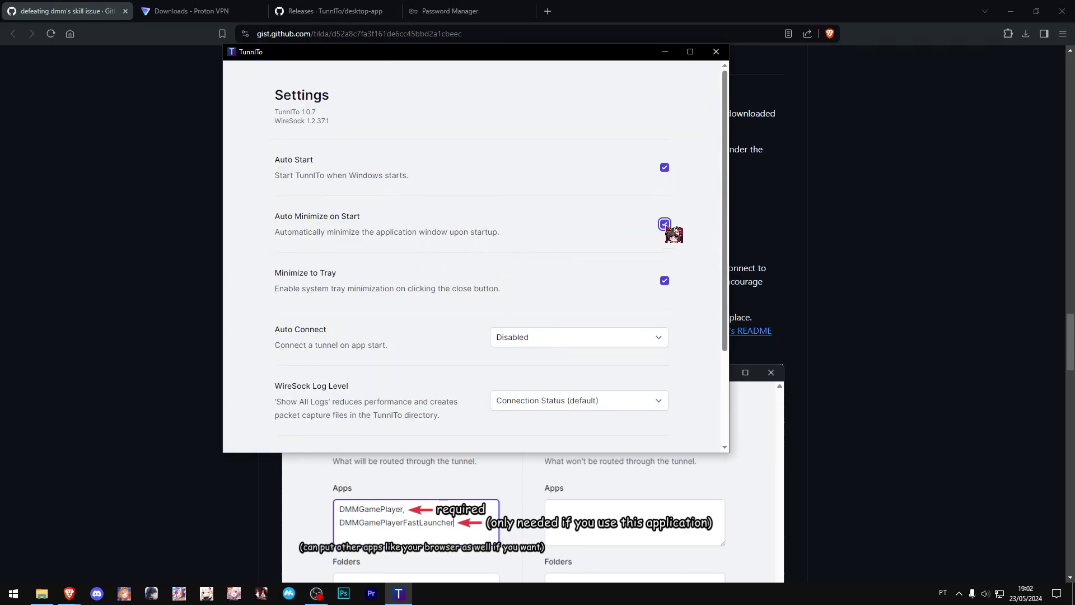
Set Auto Connect to the wg-JP-FREE-100011 tunnel and close the TunnlTo window.
{"action": "left_click", "coordinate": [659, 335]}
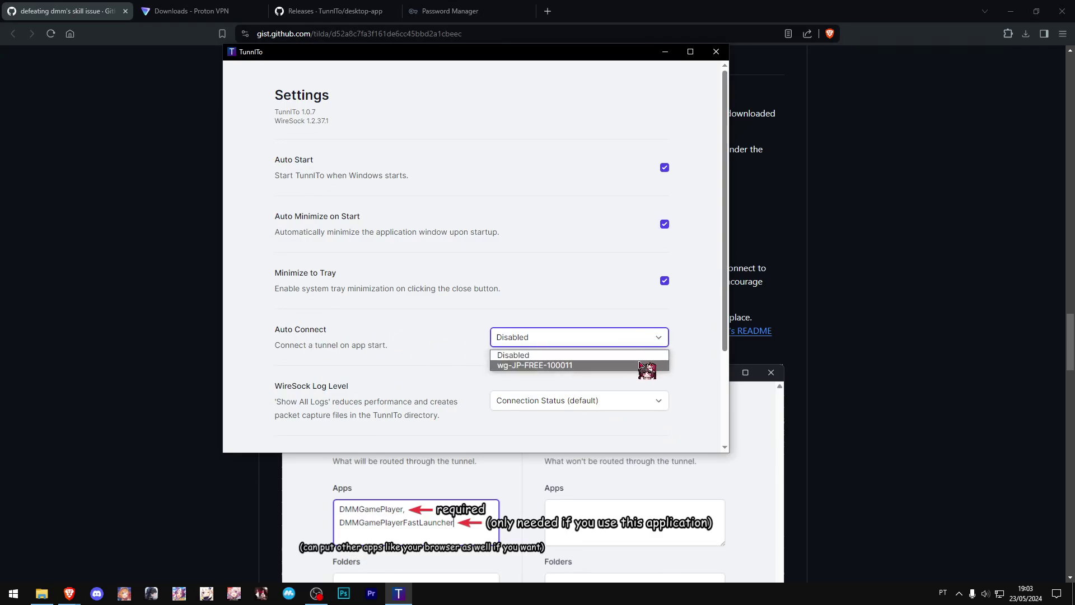
{"action": "left_click", "coordinate": [640, 365]}
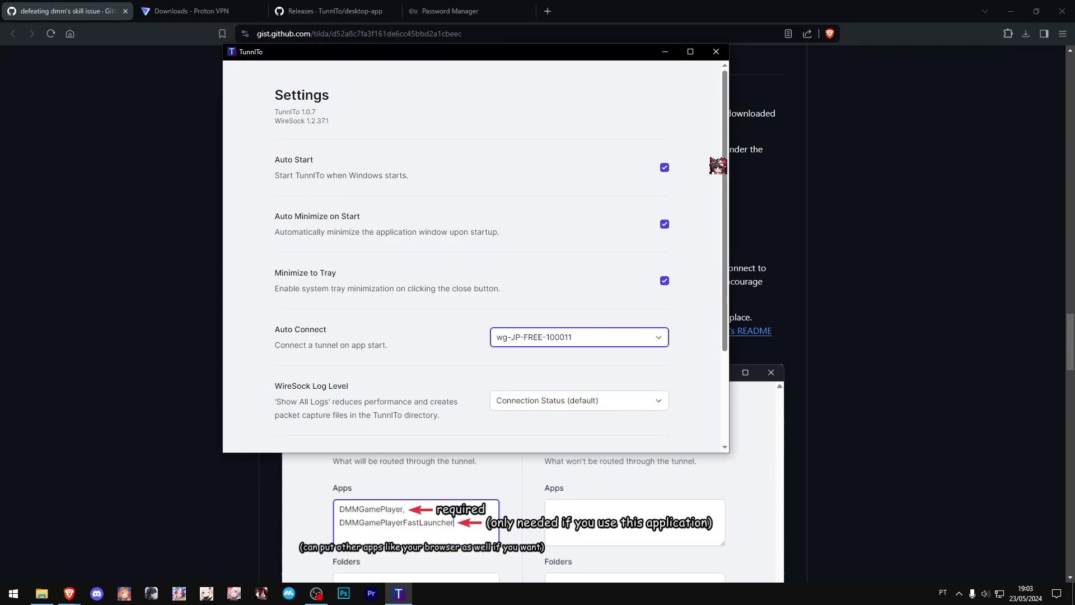
{"action": "left_click", "coordinate": [716, 51]}
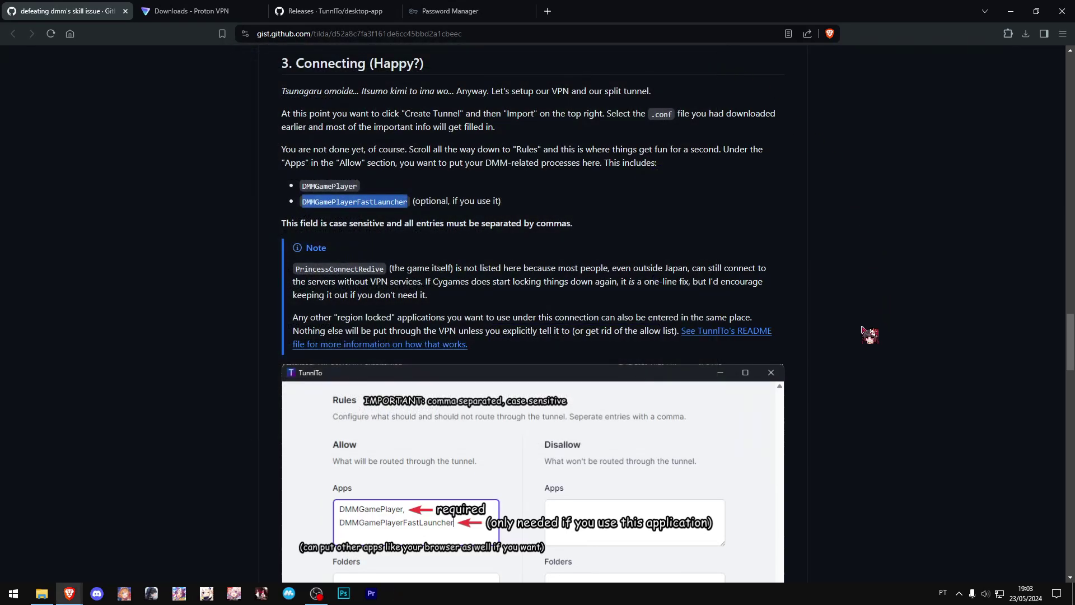